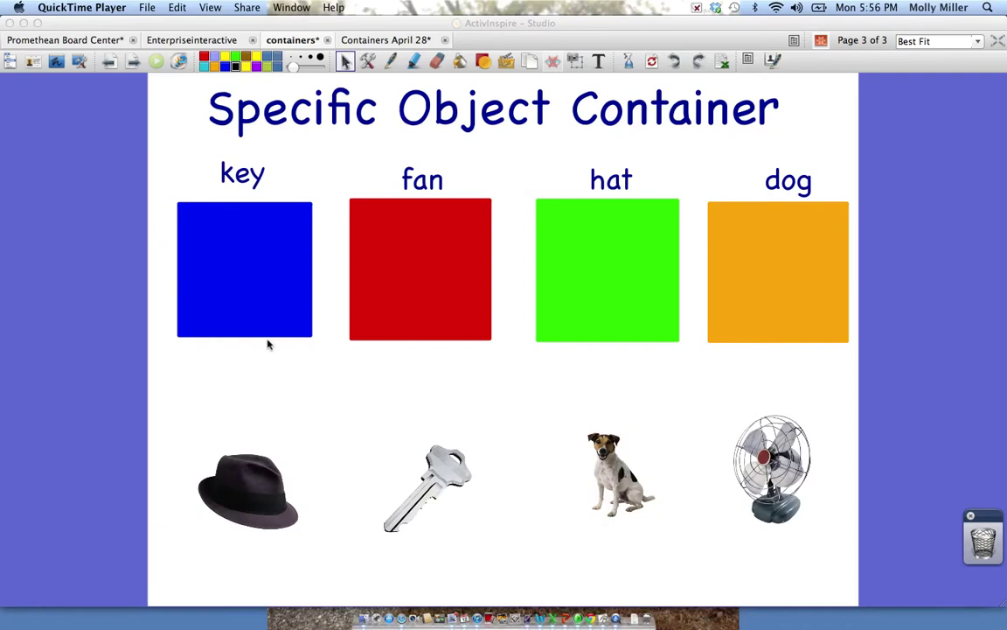
- Test dragging the blue key square and reposition the hat picture up and down
mouse_move(274, 313)
left_mouse_down()
mouse_move(275, 326)
mouse_move(274, 306)
left_mouse_up()
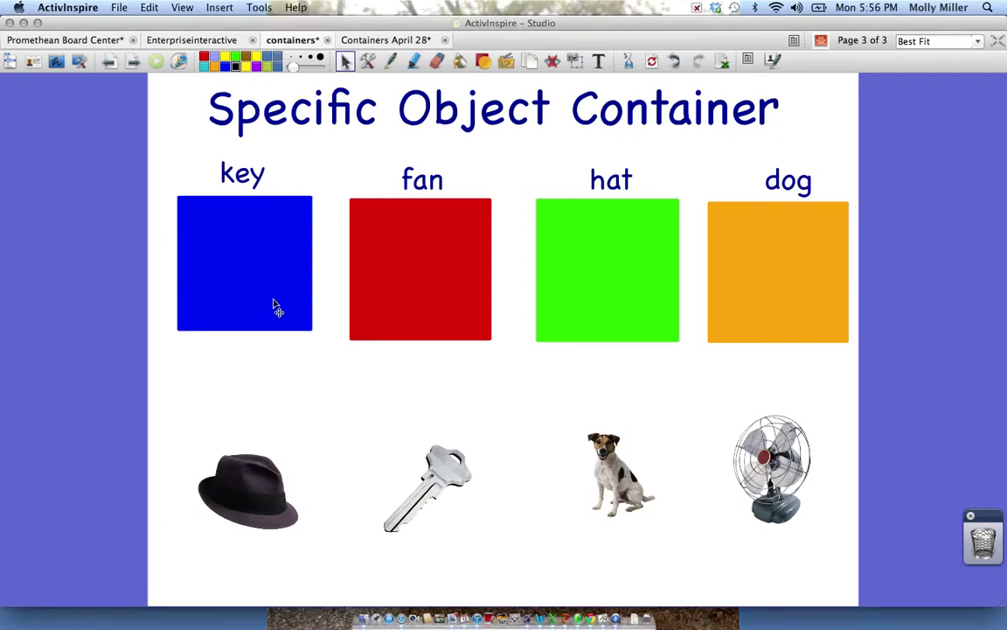
left_click_drag(260, 482, 259, 394)
left_click_drag(250, 274, 251, 278)
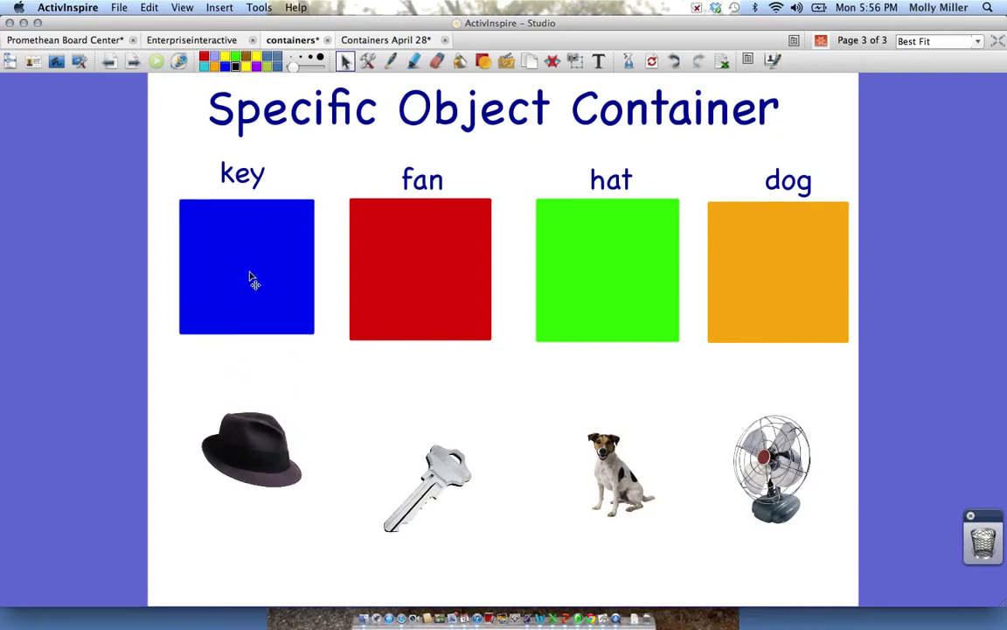
left_click_drag(248, 431, 250, 448)
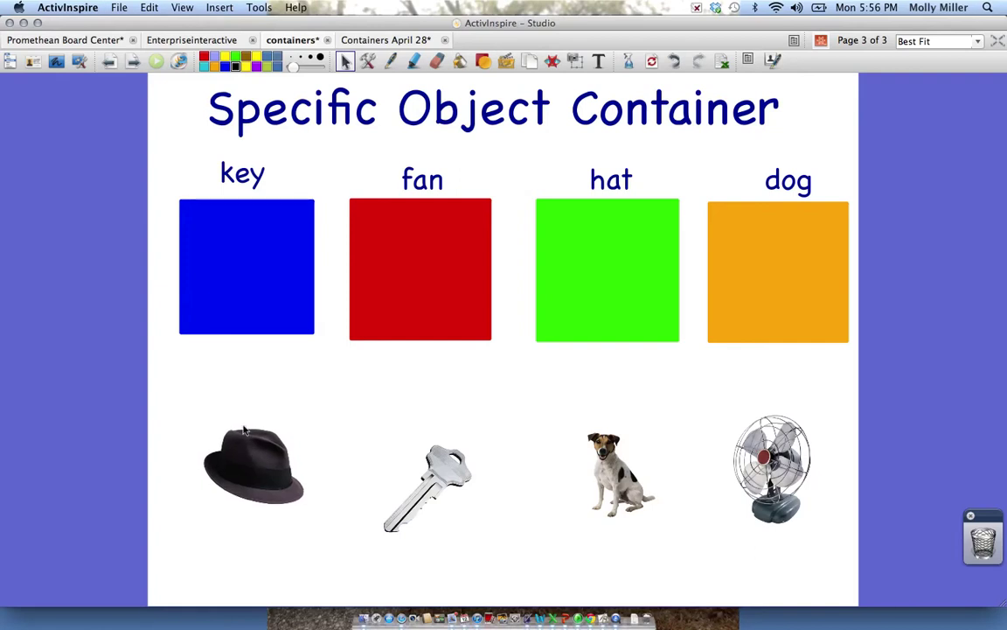
left_click_drag(261, 308, 264, 314)
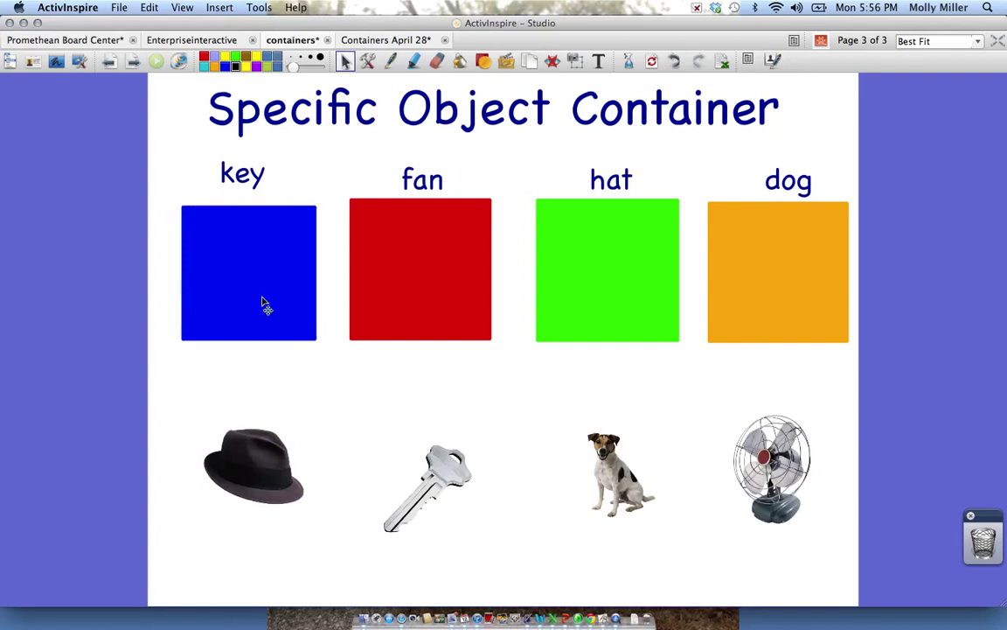
- Lock the blue key and red fan squares in place
right_click(263, 304)
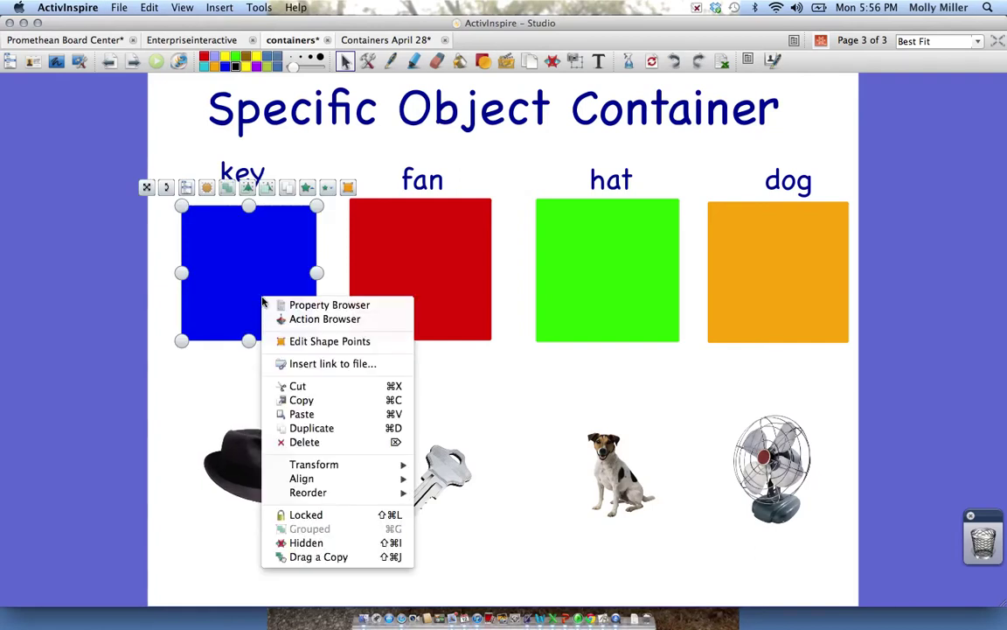
left_click(297, 515)
right_click(411, 273)
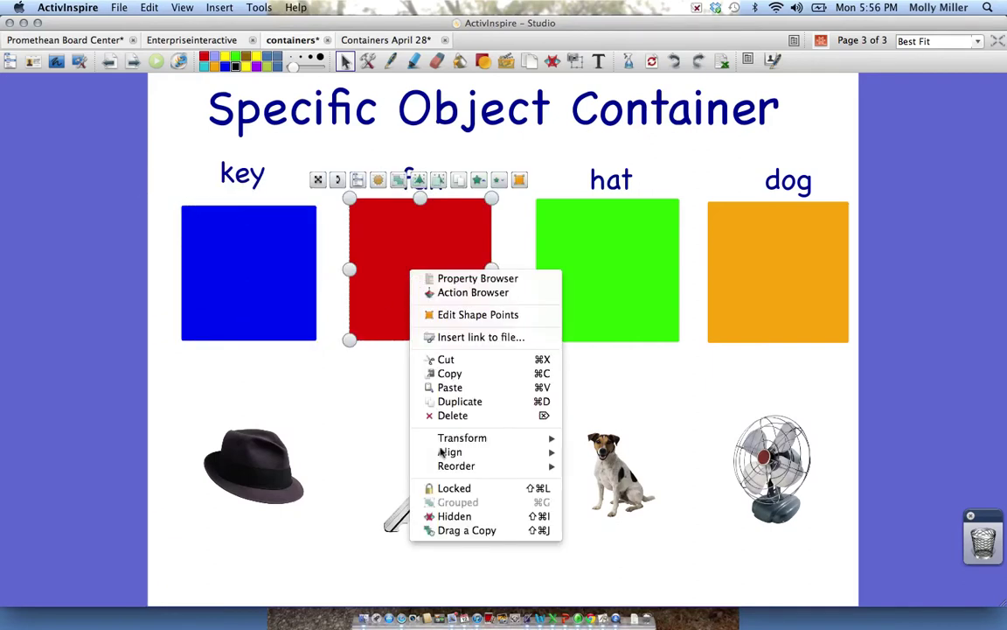
left_click(452, 489)
- Lock the green hat and orange dog squares, then nudge the hat and key pictures
left_click(579, 280)
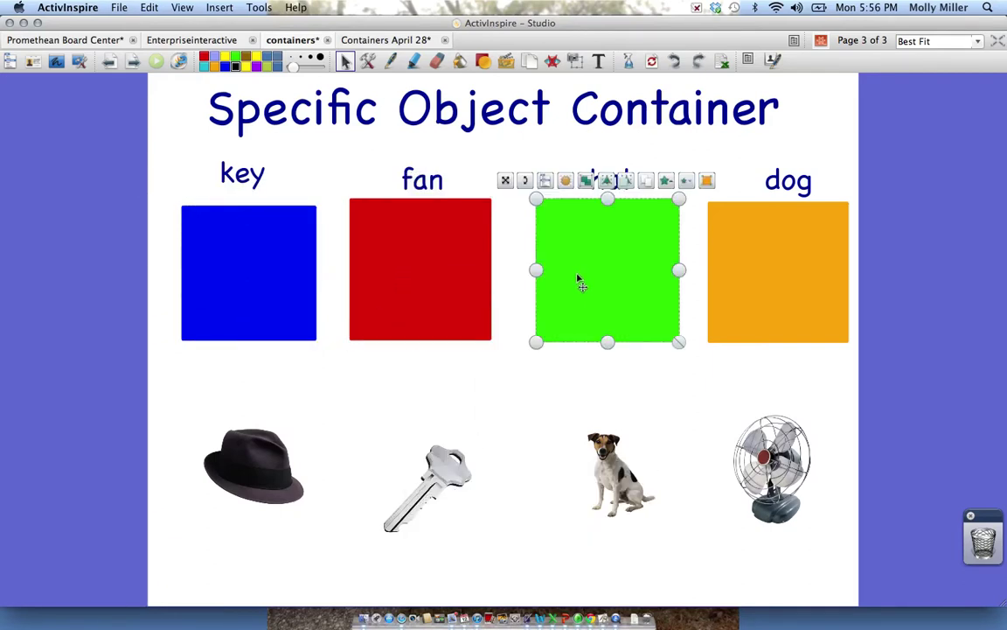
right_click(578, 278)
left_click(614, 486)
left_click(691, 367)
left_click(741, 266)
right_click(741, 267)
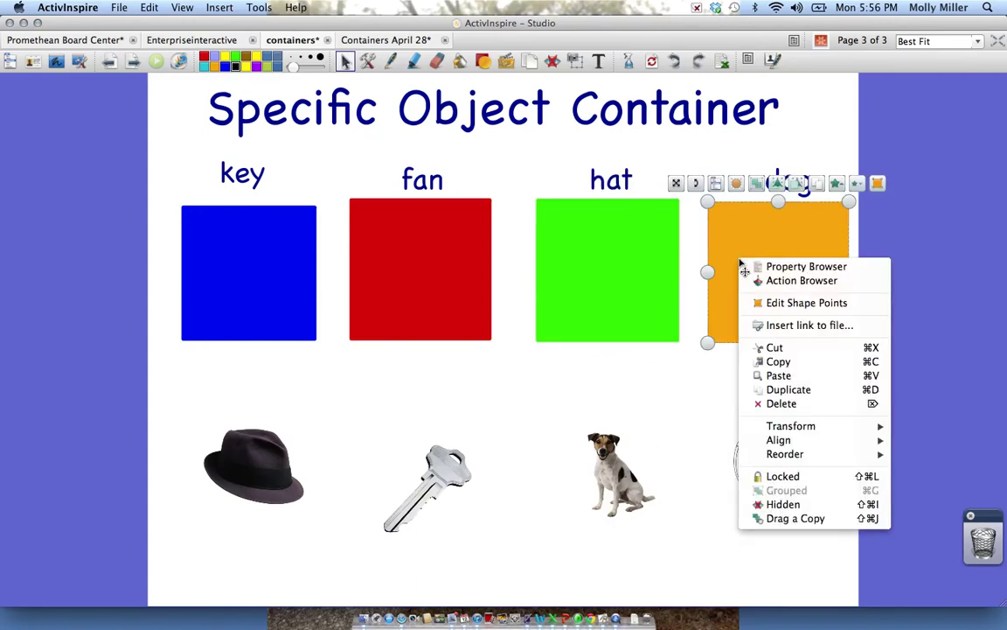
left_click(774, 478)
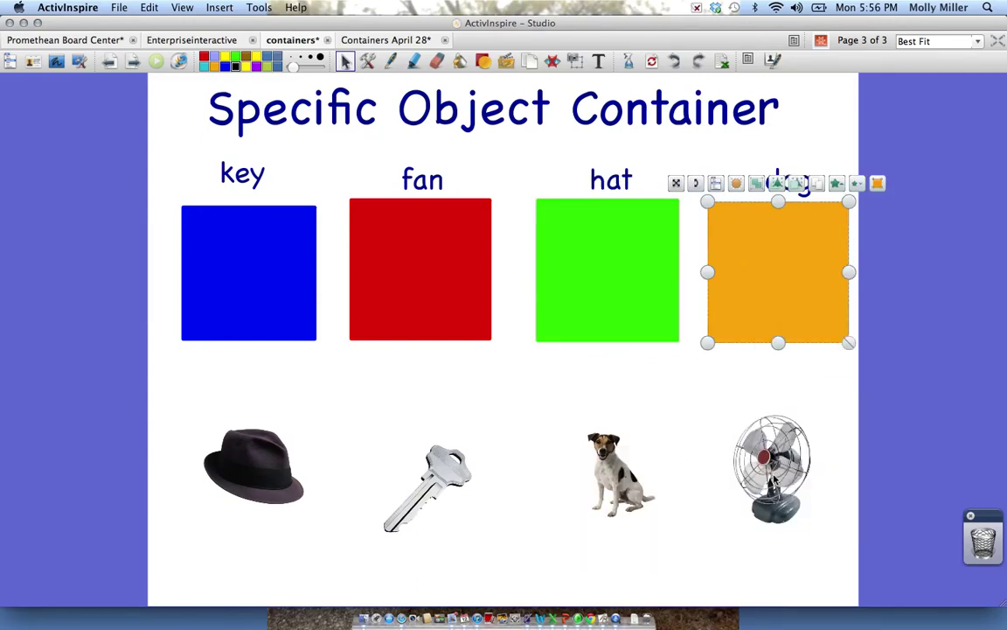
left_click(614, 411)
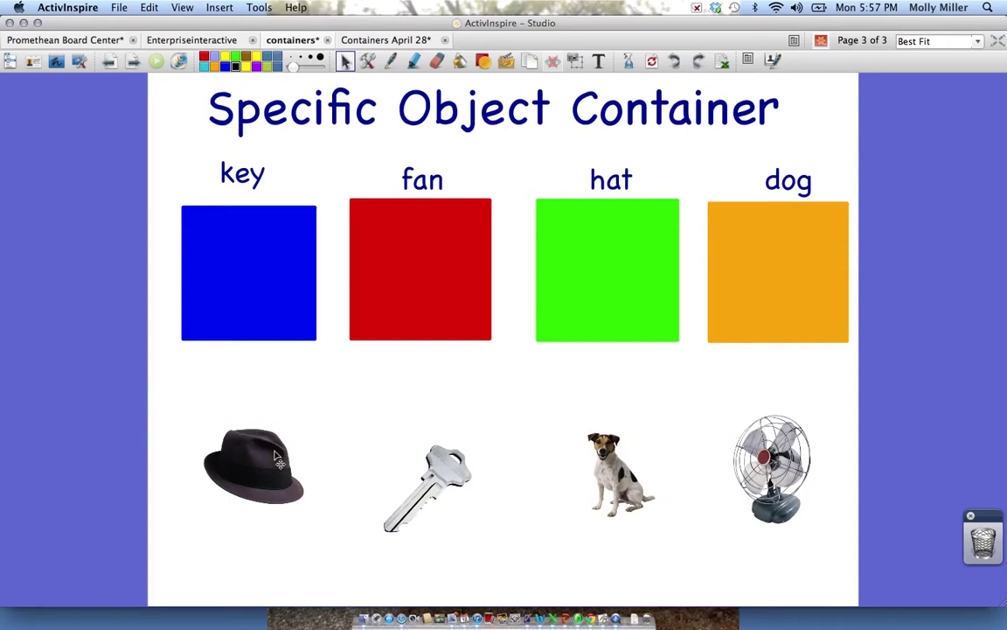
left_click_drag(258, 410, 259, 426)
left_click_drag(443, 496, 445, 490)
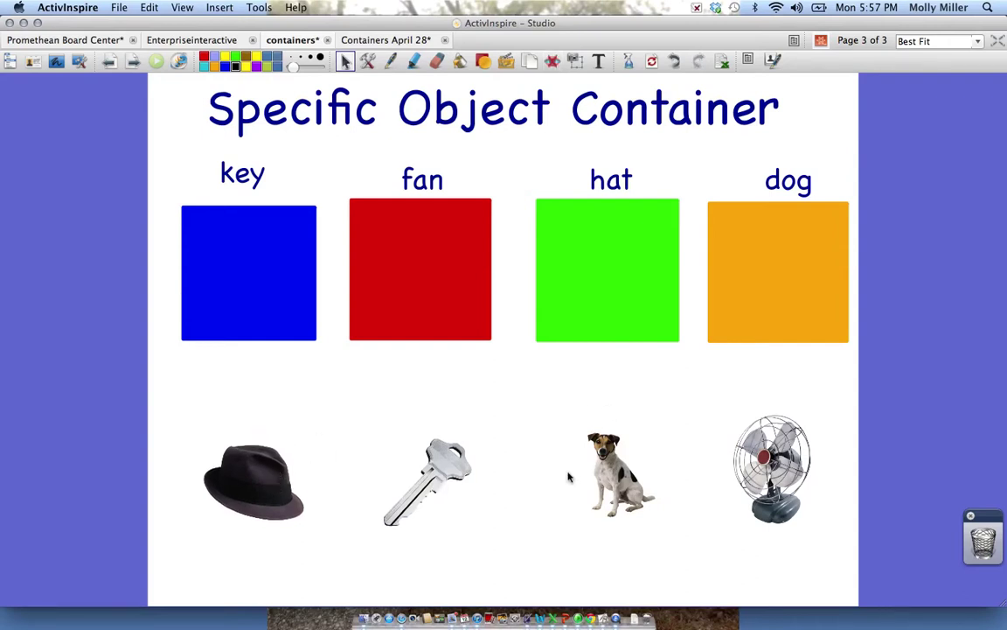
- Show the Object Browser listing all objects on the page
left_click(616, 495)
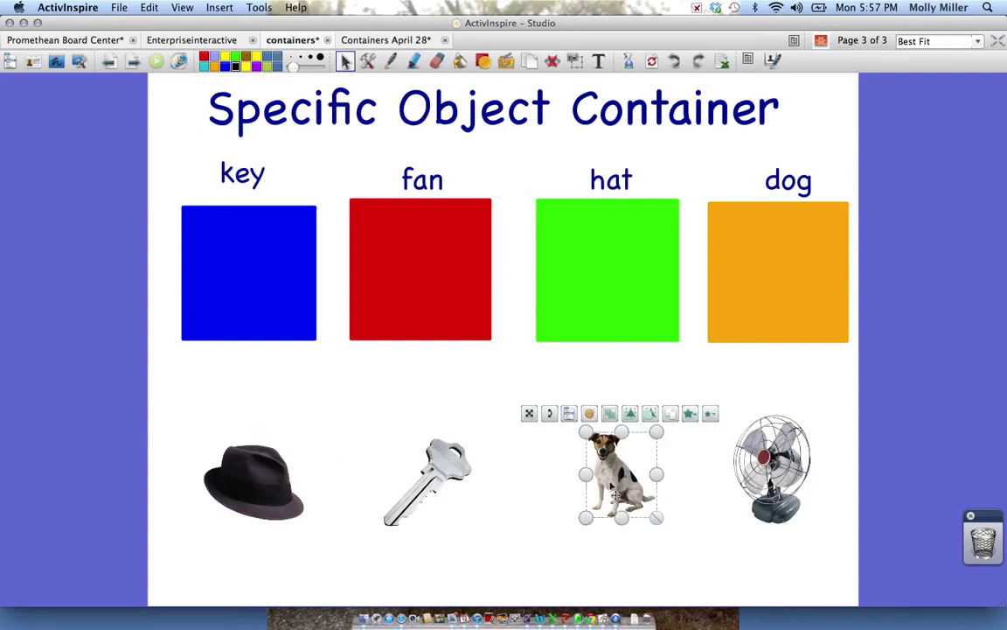
left_click(440, 411)
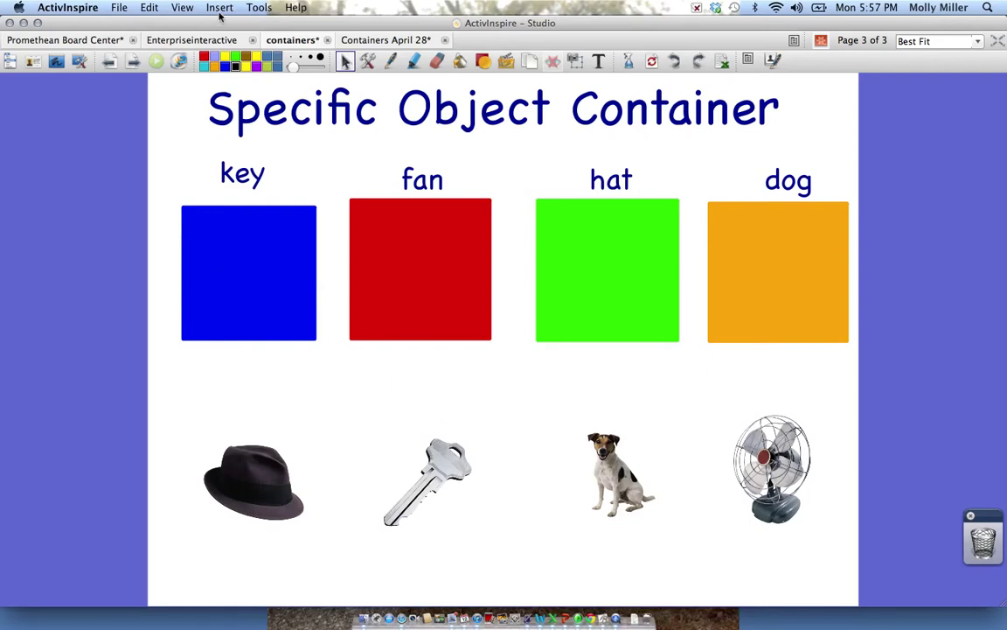
left_click(182, 9)
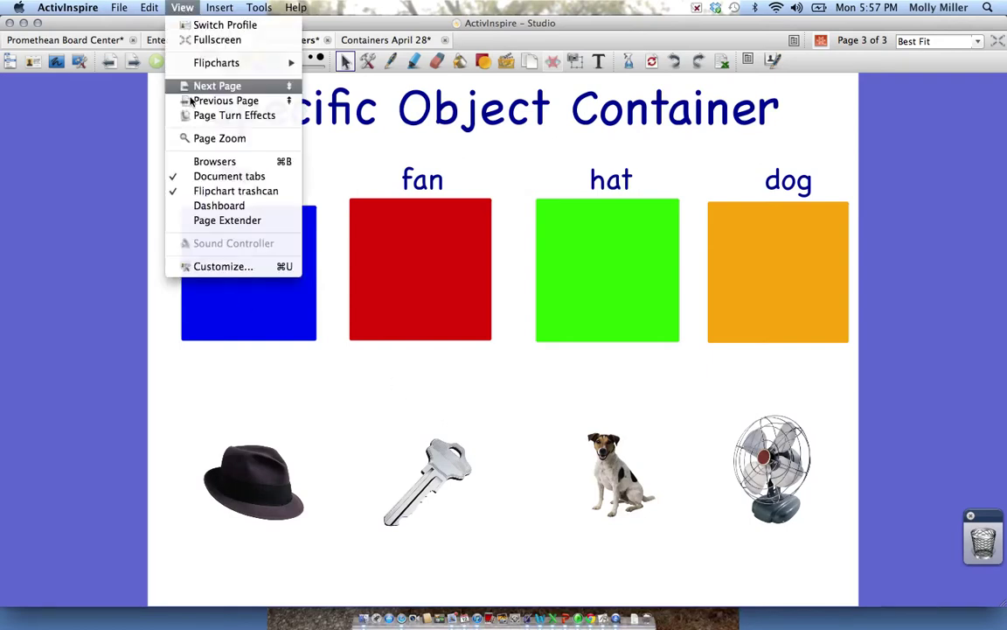
left_click(200, 164)
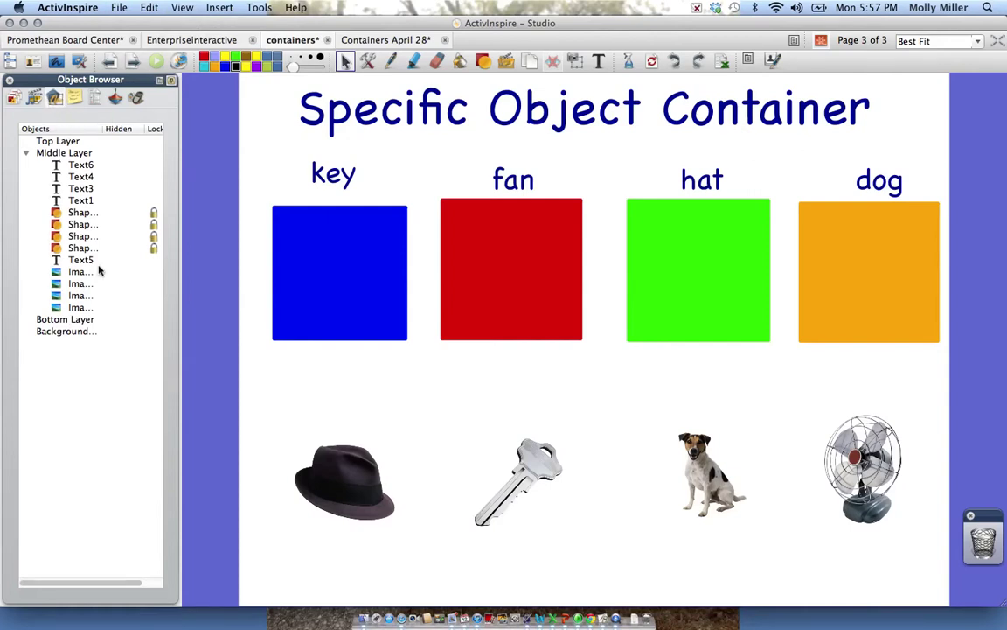
- Test dragging the hat onto the red fan square and back below the blue square
left_click_drag(342, 474, 342, 473)
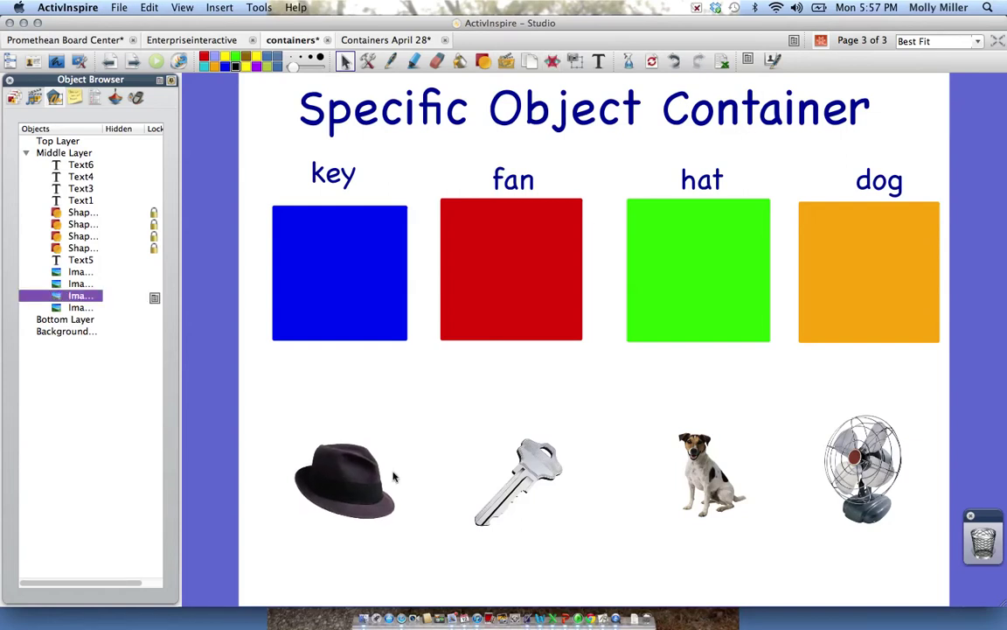
left_click(532, 494)
left_click(704, 472)
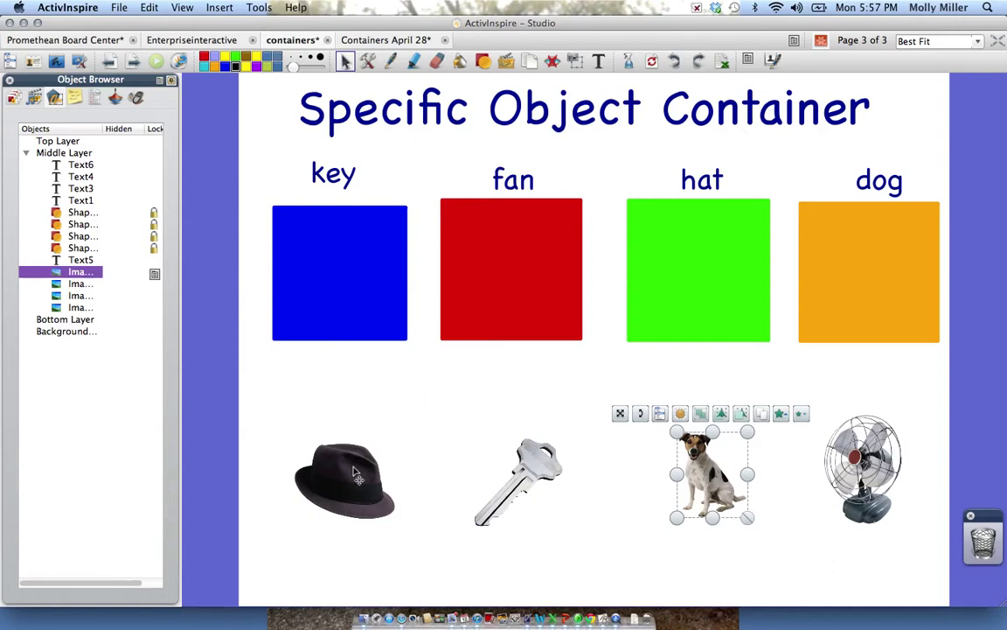
left_click(322, 425)
left_click_drag(358, 473, 513, 311)
left_click_drag(395, 472, 358, 490)
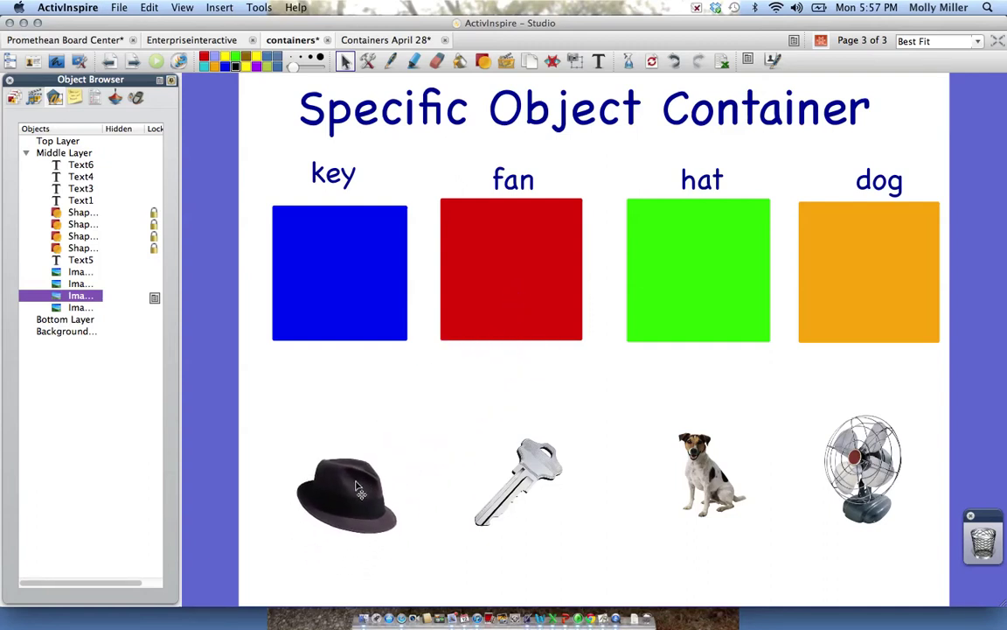
- Raise the dog, key, hat and fan pictures above the squares in the object list
left_click(77, 272)
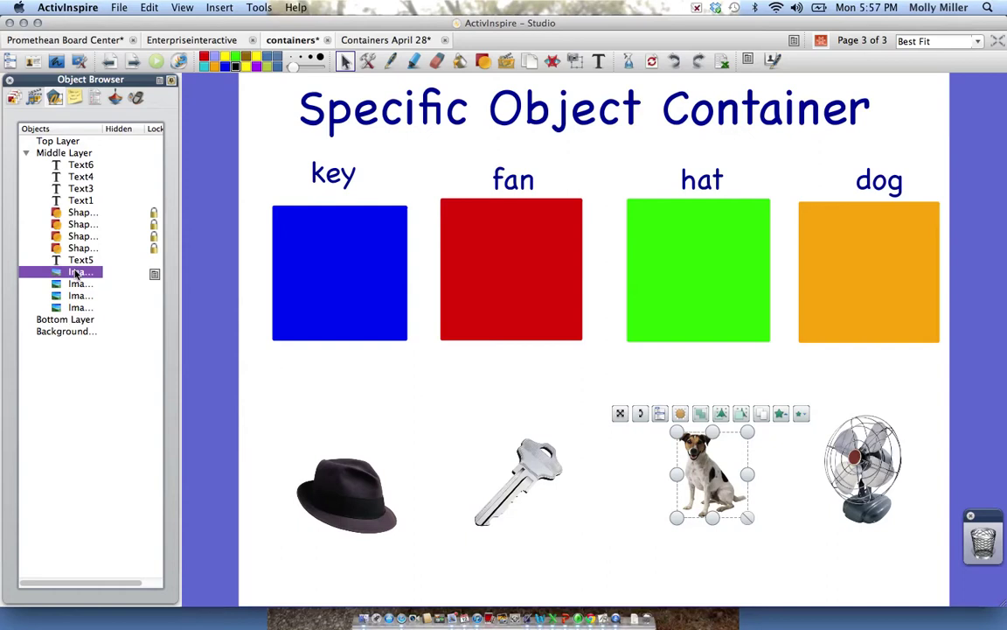
left_click_drag(76, 274, 81, 211)
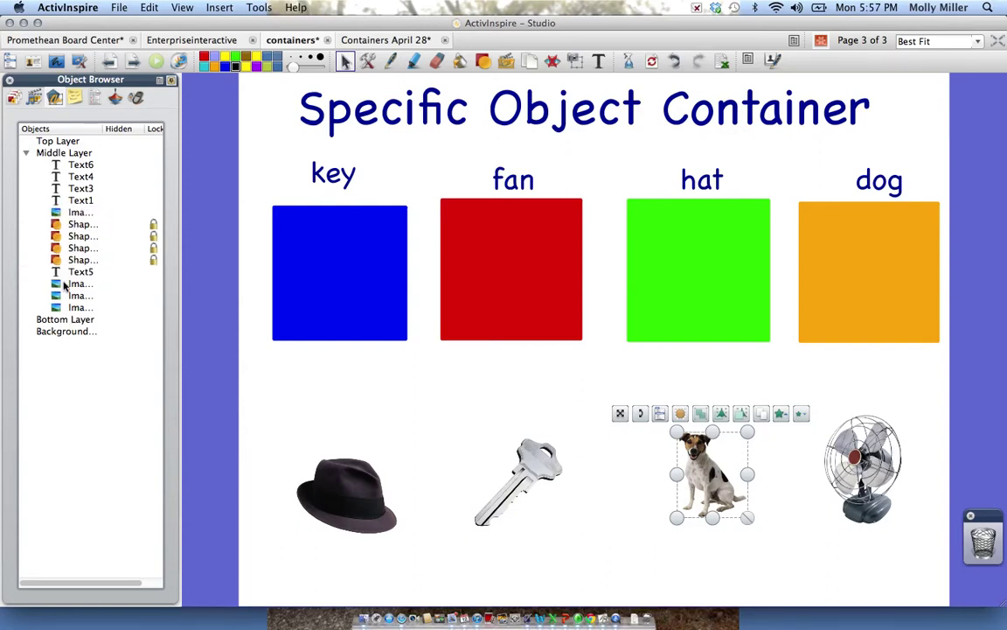
left_click_drag(68, 286, 79, 226)
left_click_drag(75, 296, 78, 210)
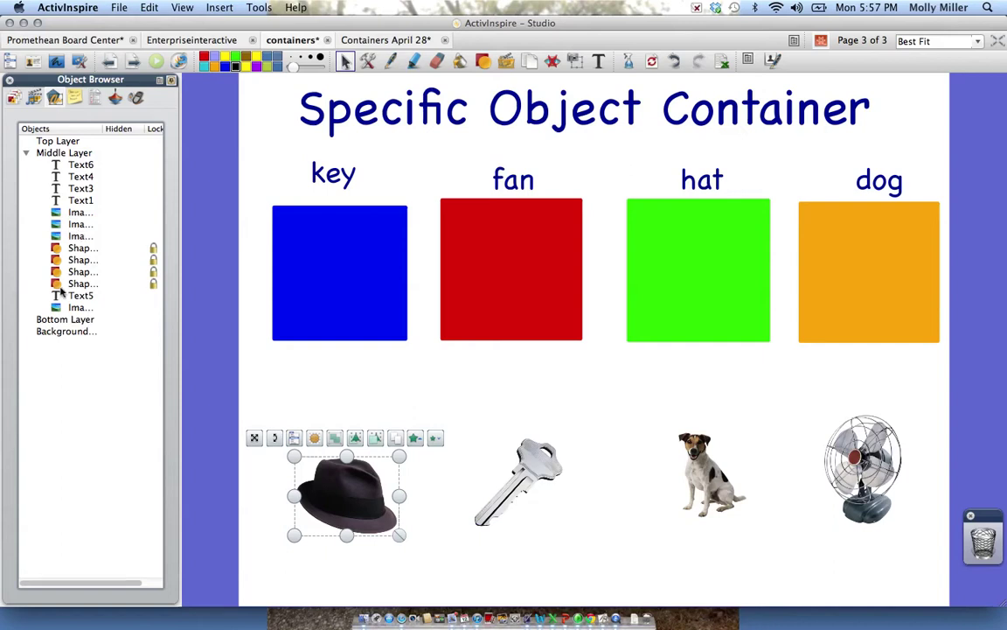
left_click_drag(70, 310, 92, 249)
- Test dropping the hat into the red fan square and nudge it down-left
mouse_move(348, 468)
left_mouse_down()
mouse_move(509, 253)
mouse_move(478, 358)
mouse_move(385, 466)
mouse_move(348, 468)
mouse_move(458, 280)
mouse_move(509, 270)
mouse_move(504, 255)
mouse_move(466, 336)
mouse_move(355, 463)
left_mouse_up()
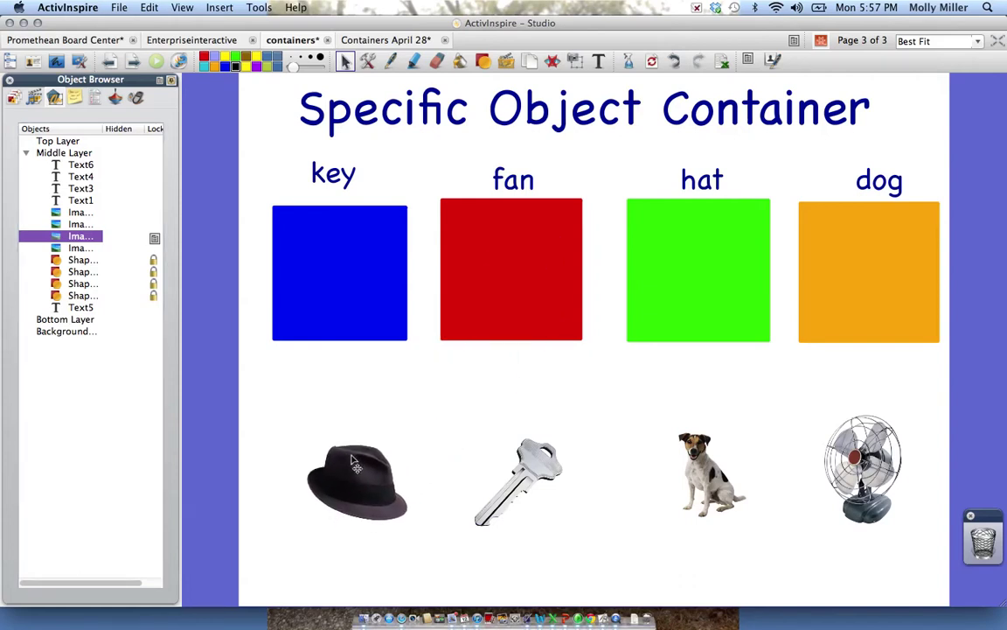
mouse_move(354, 463)
left_mouse_down()
mouse_move(369, 418)
mouse_move(513, 265)
mouse_move(358, 467)
left_mouse_up()
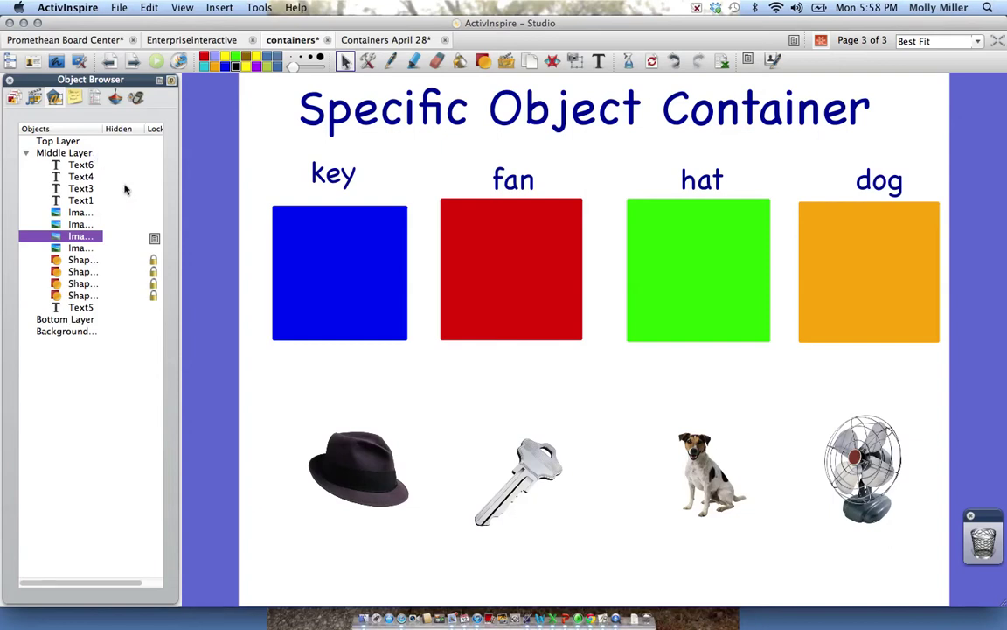
left_click_drag(339, 442, 325, 447)
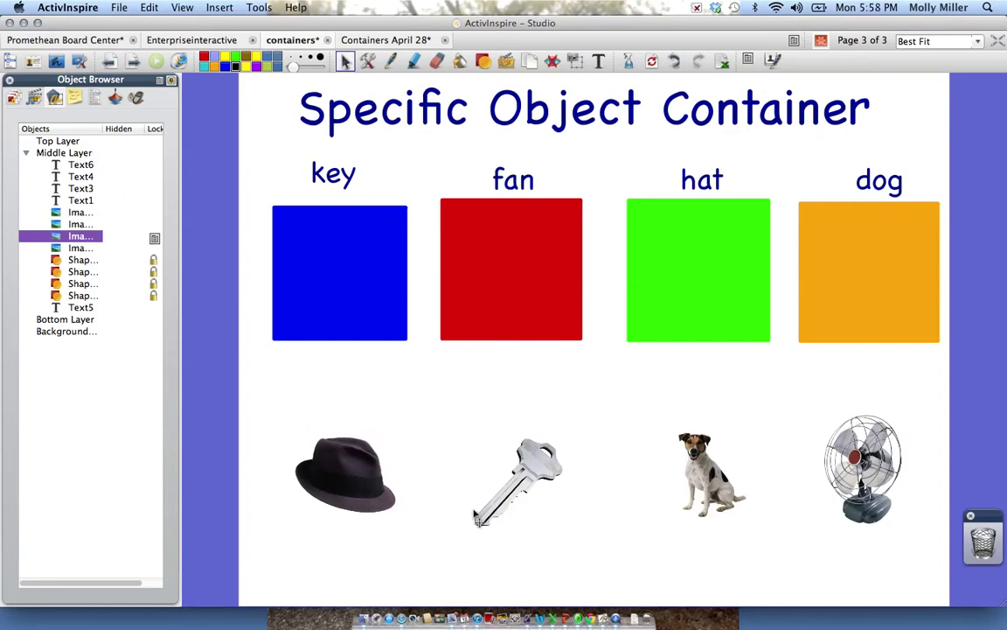
- Switch to the Property Browser and select the blue key square to view its properties
left_click(96, 103)
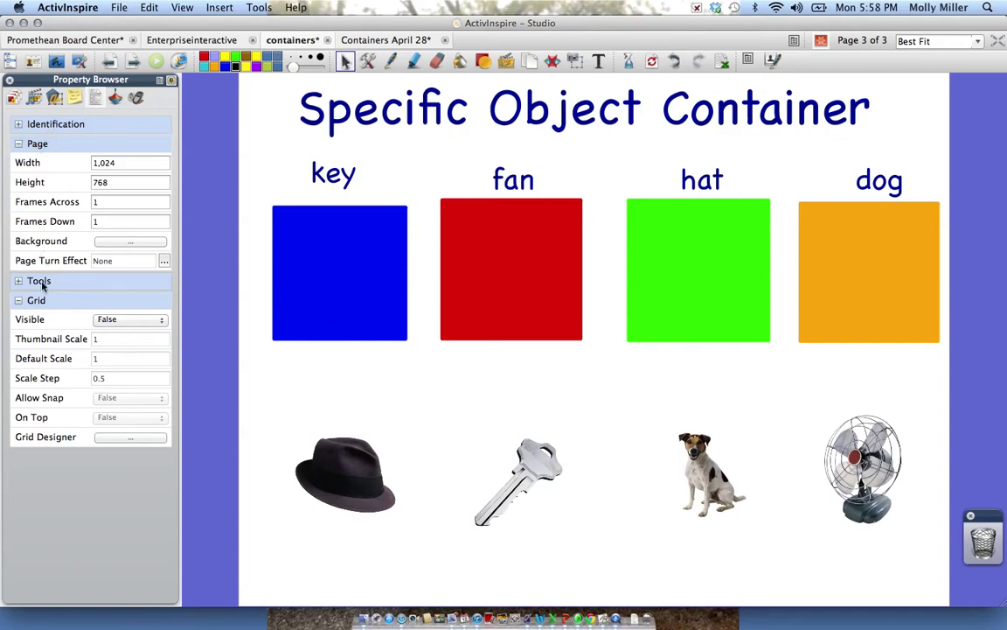
key("super+ctrl+Escape")
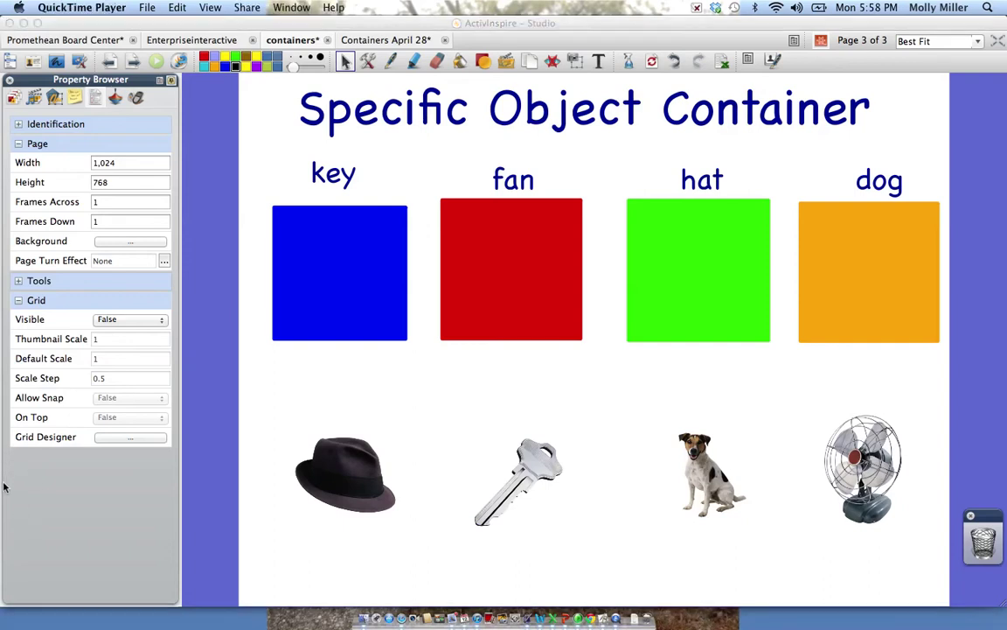
left_click(321, 278)
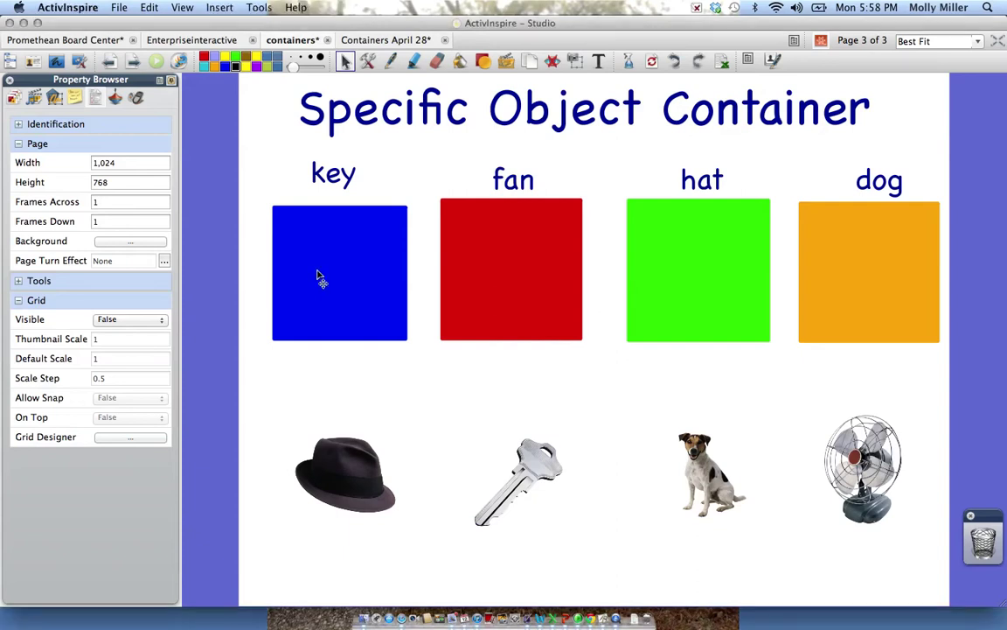
left_click(320, 279)
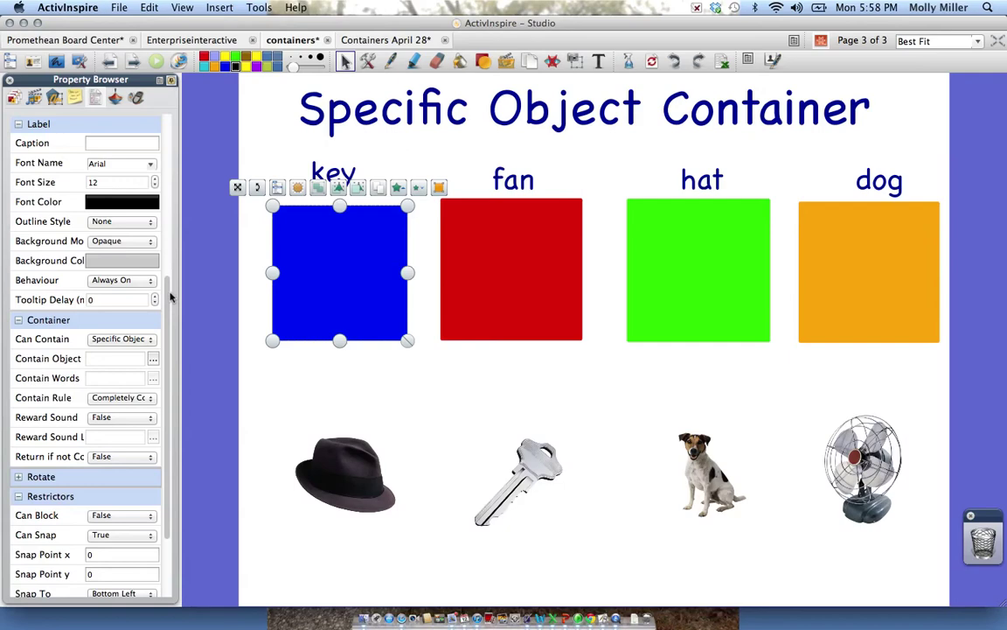
- Keep the blue square's Can Contain on Specific Object and set Contain Object to Image2, the key
left_click_drag(170, 297, 181, 277)
scroll(167, 280, "down", 3)
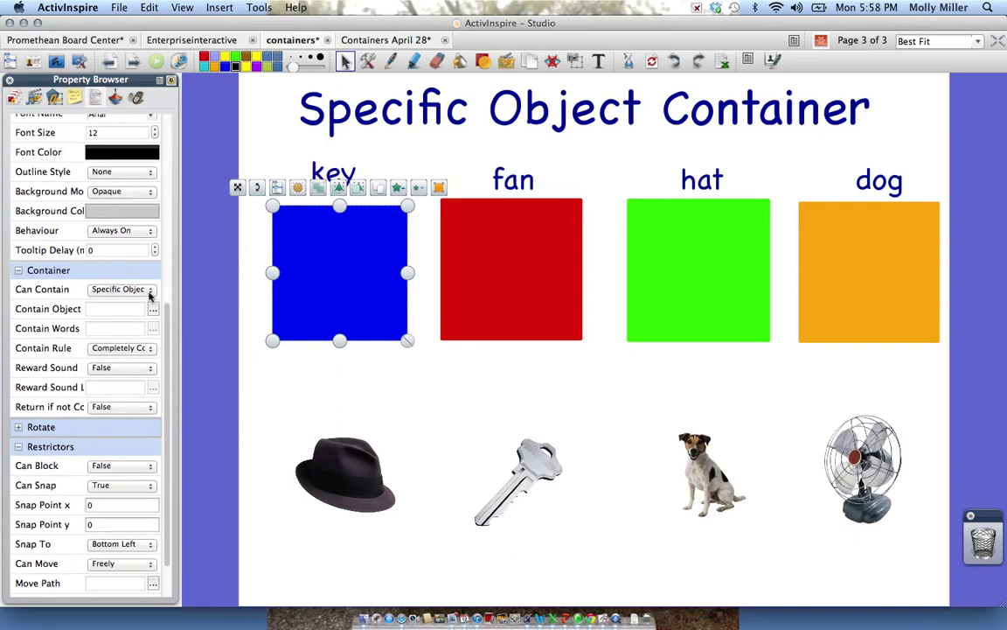
left_click(151, 295)
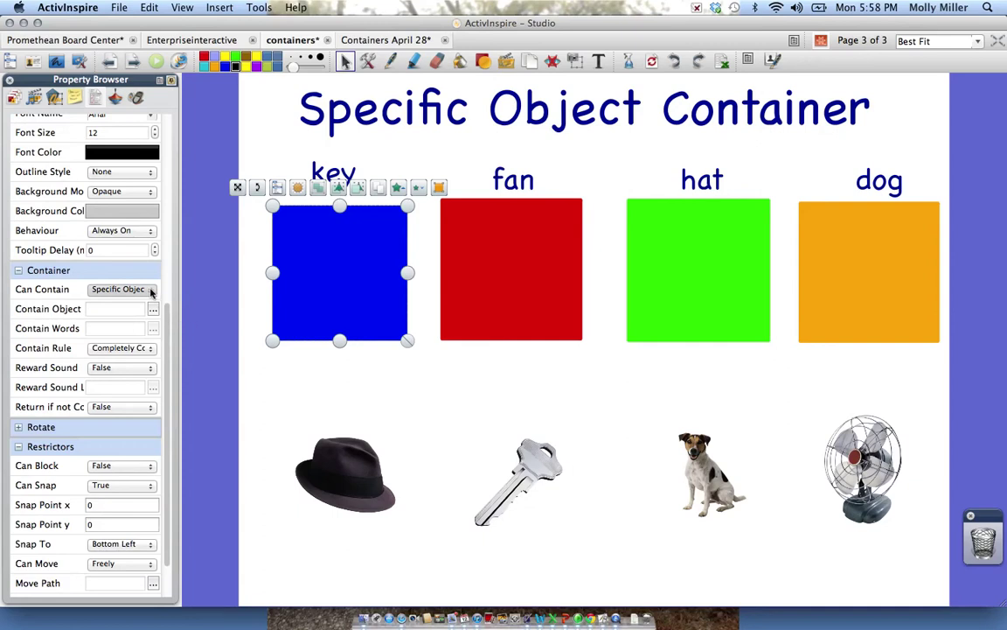
left_click(150, 291)
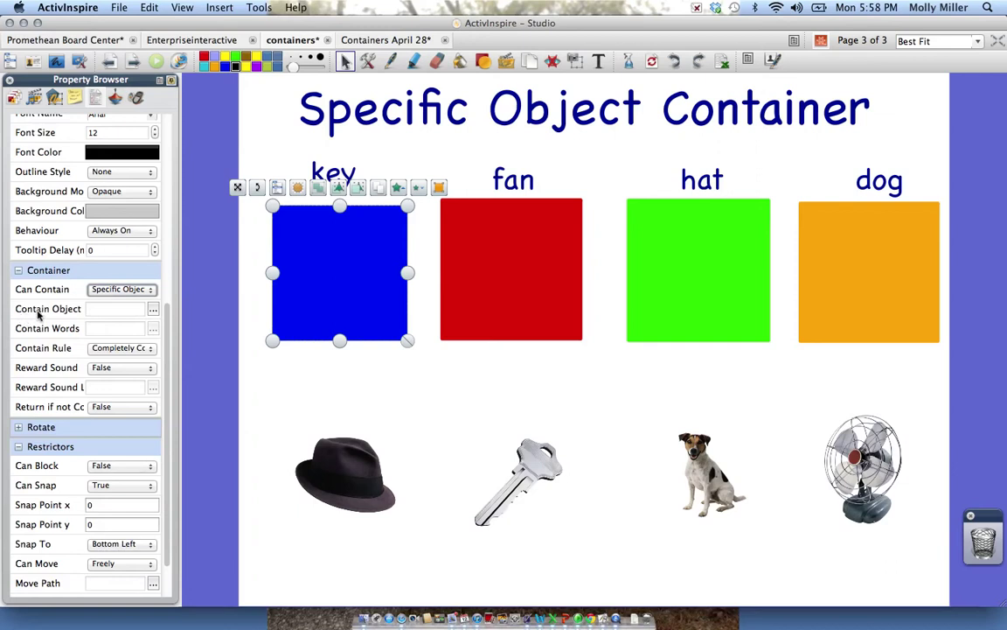
left_click(153, 310)
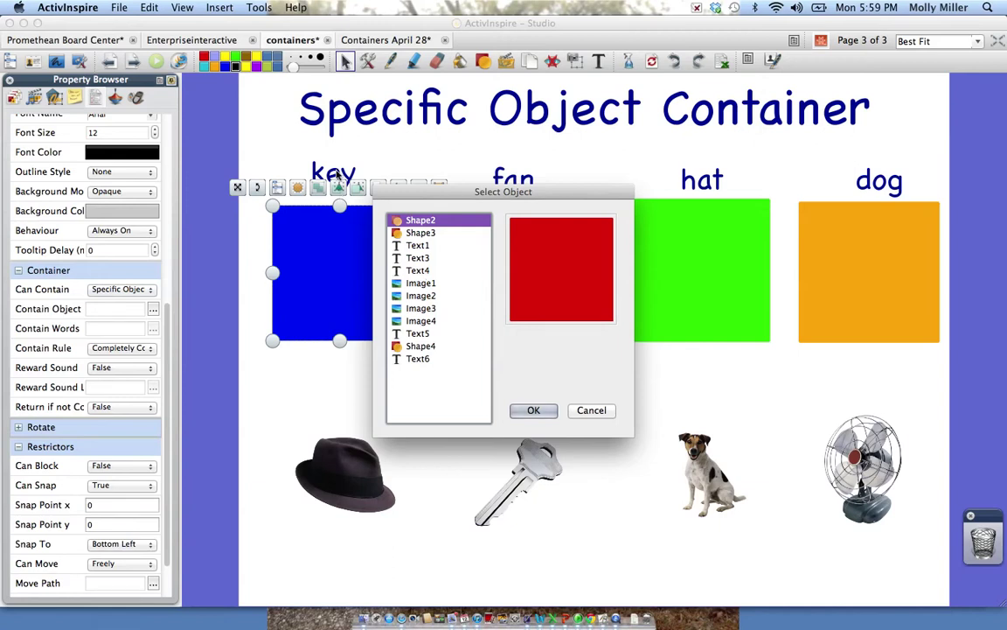
left_click(421, 283)
left_click(430, 295)
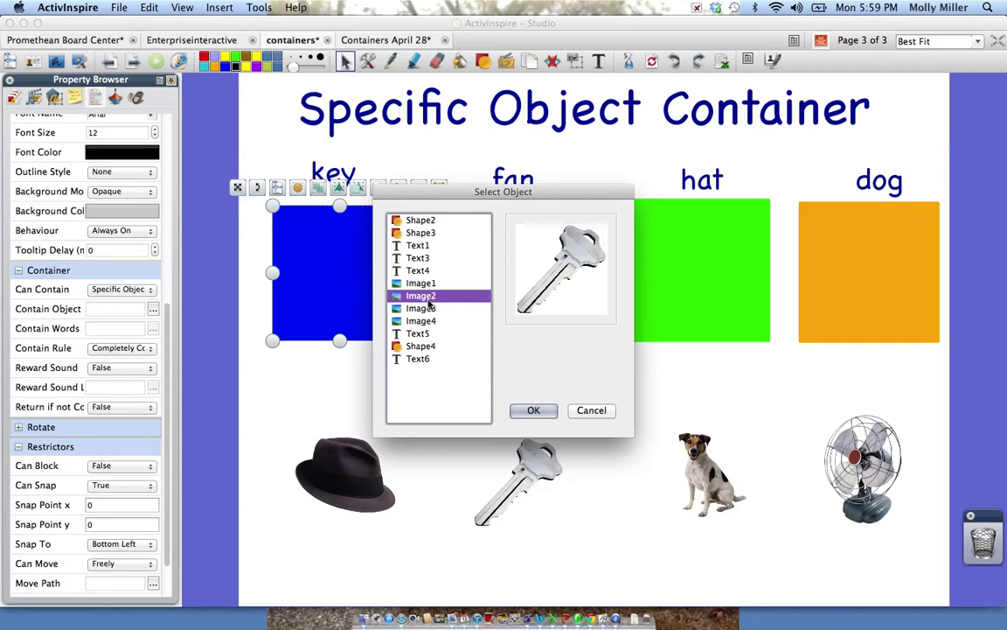
left_click(534, 411)
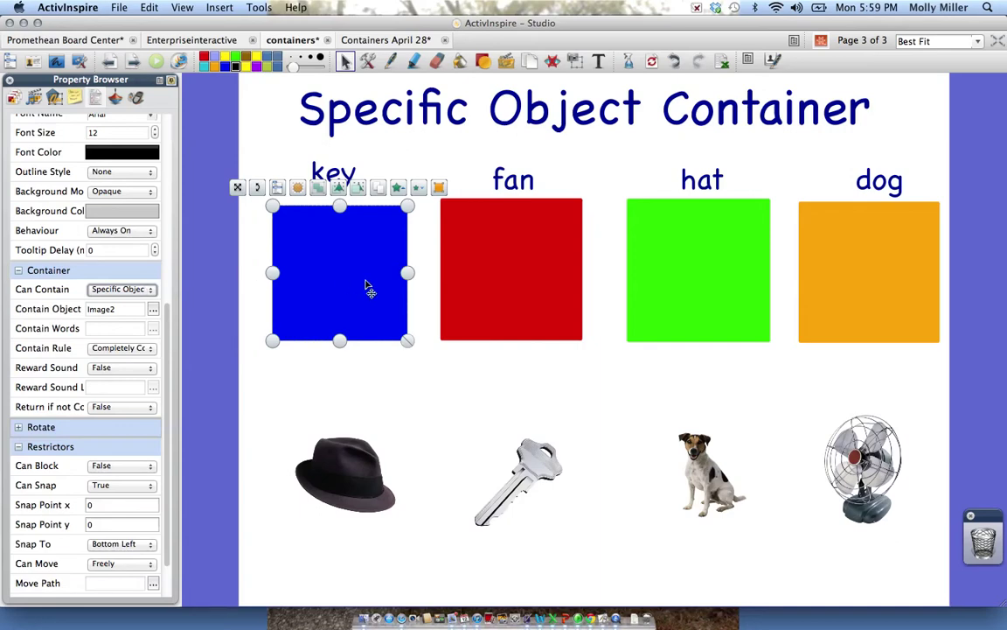
- Select the red fan square and set its Can Contain to Specific Object
left_click(529, 294)
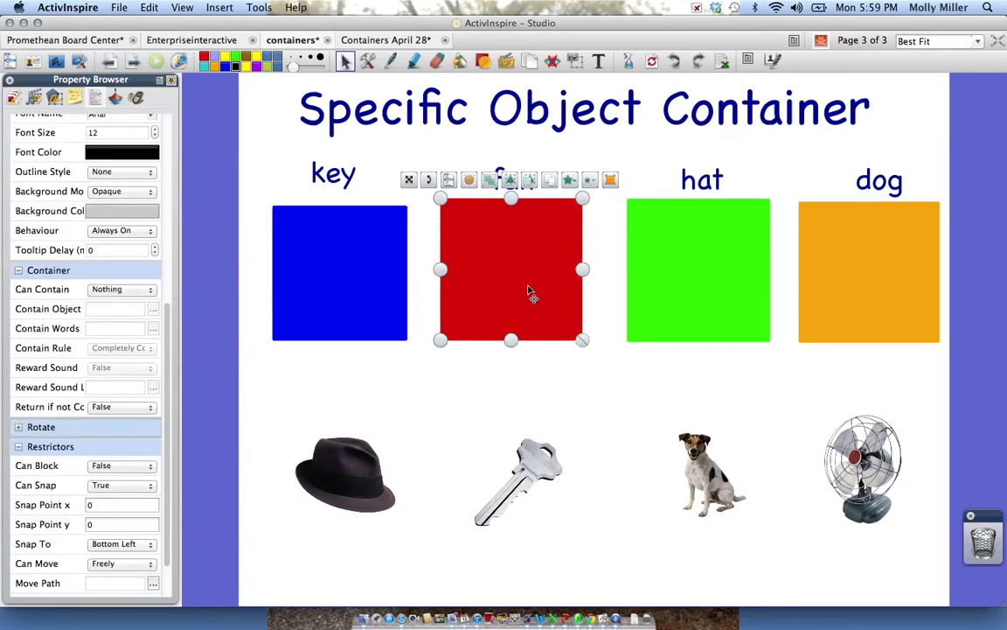
left_click(149, 290)
left_click(138, 266)
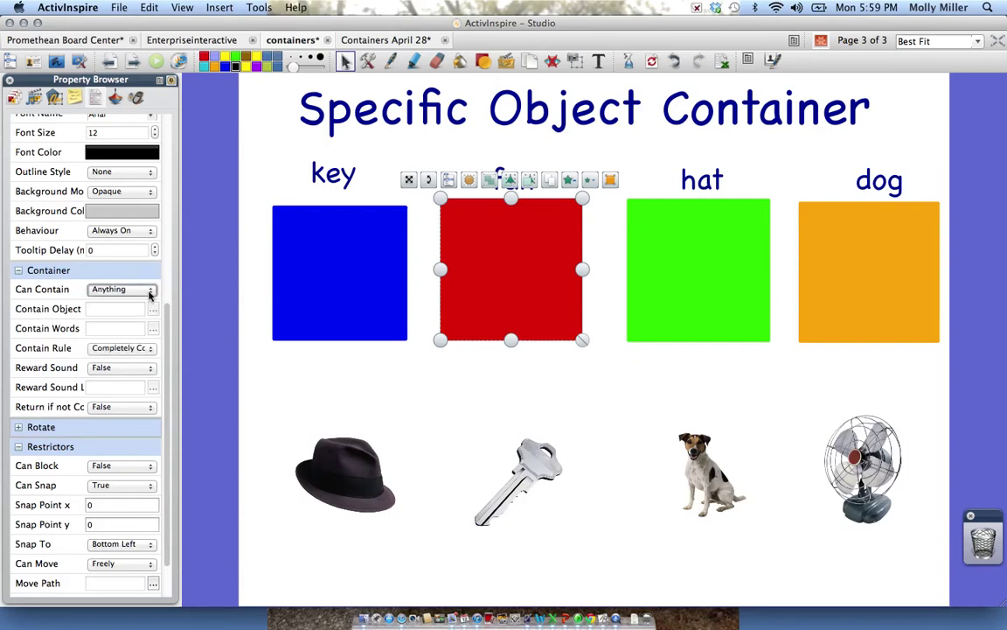
left_click(149, 293)
left_click(142, 278)
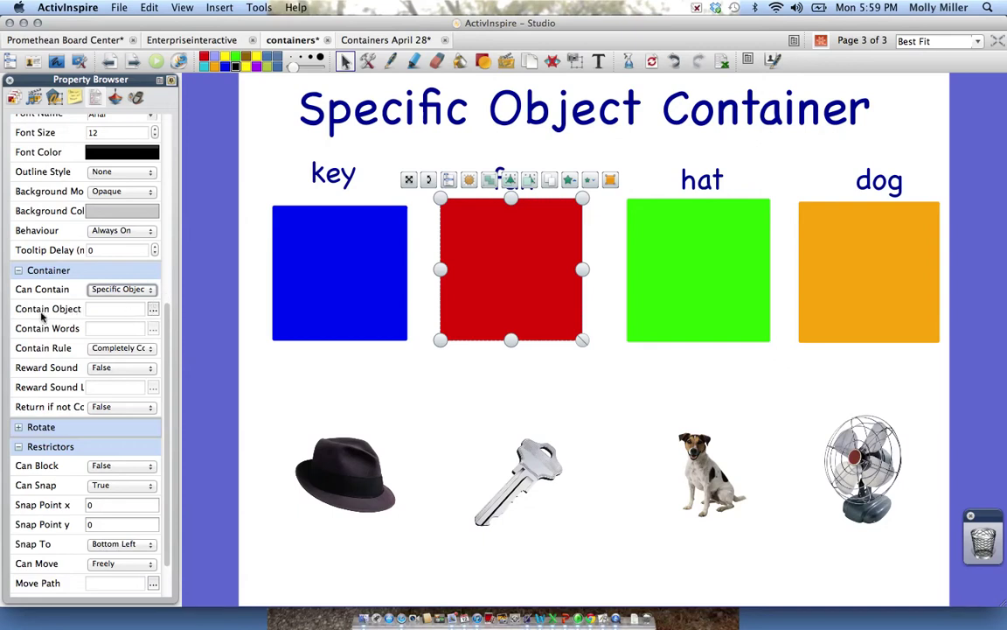
- Choose Image3, the fan picture, as the red square's Contain Object
left_click(153, 310)
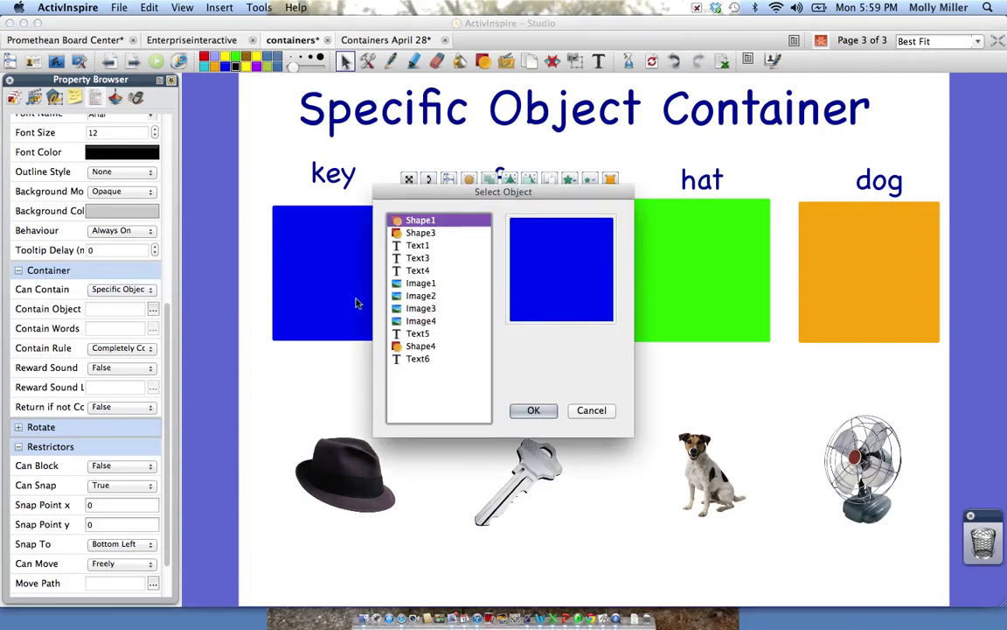
left_click_drag(490, 181, 468, 207)
left_click(405, 297)
left_click(403, 310)
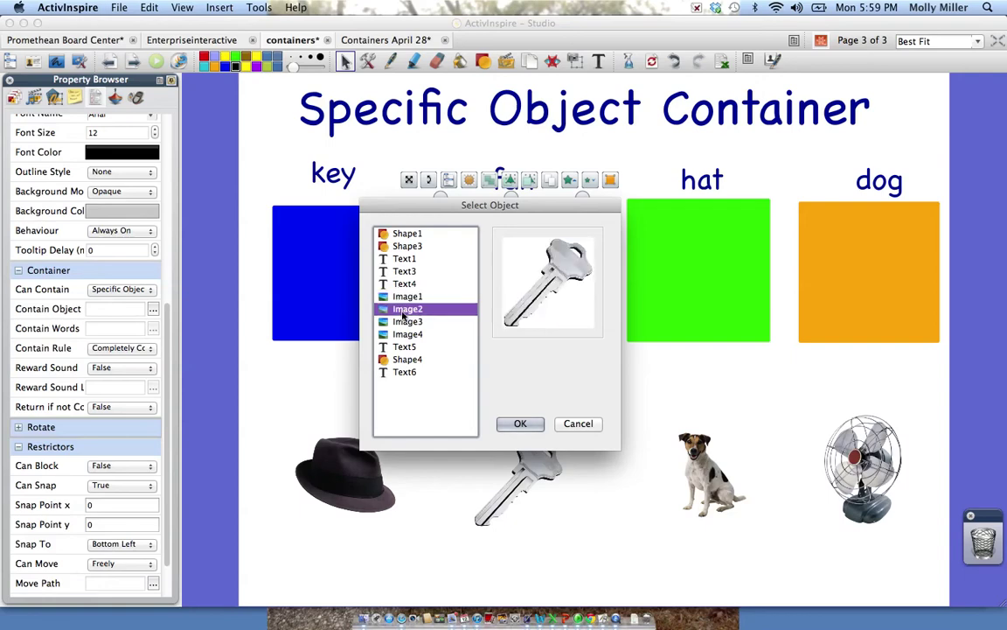
left_click(404, 322)
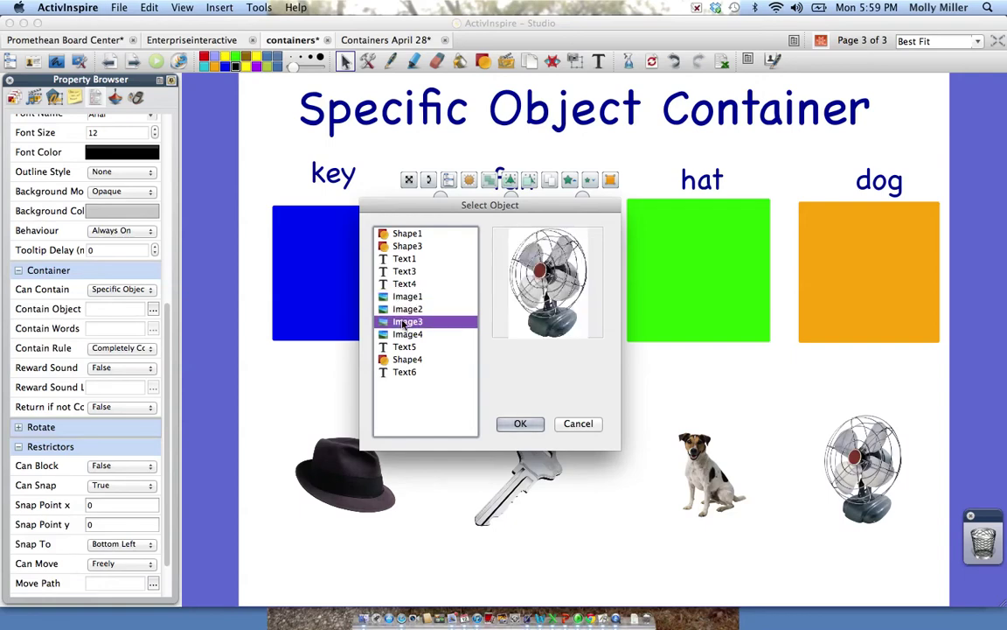
left_click(520, 423)
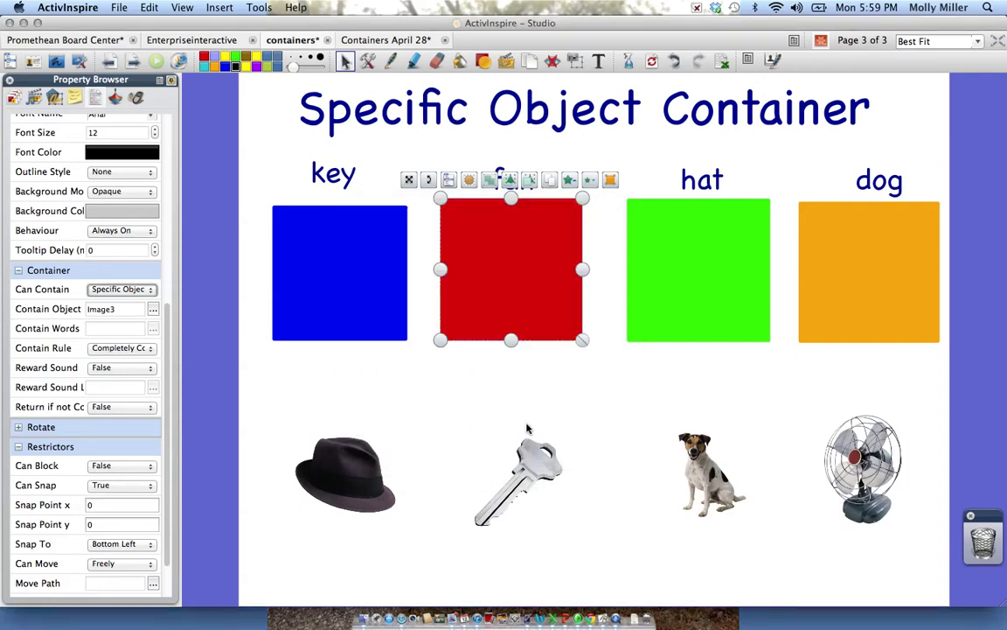
left_click(676, 302)
left_click(676, 302)
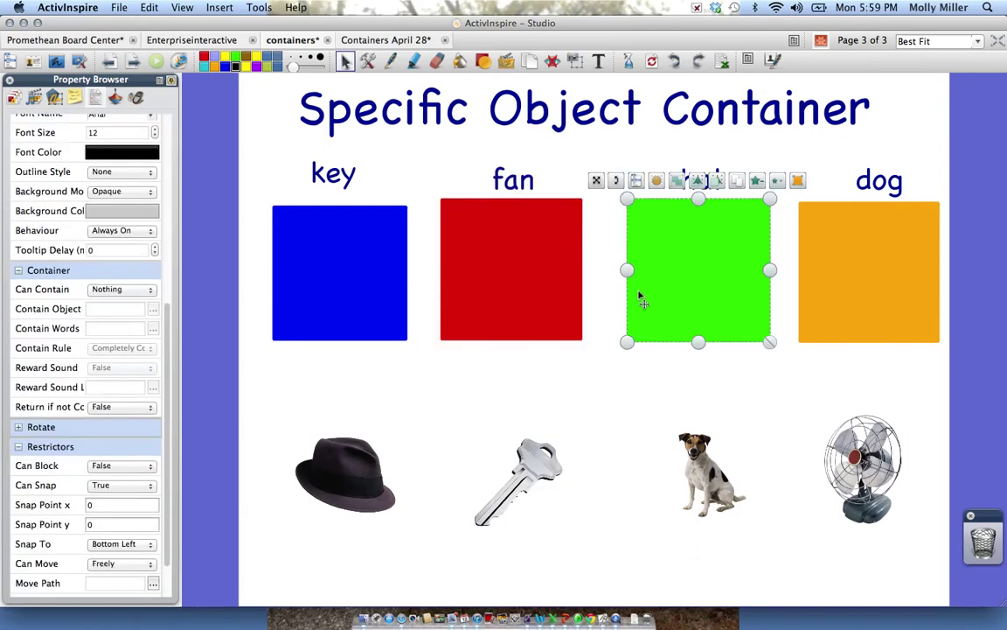
- Set the green square to contain only the specific object Image1, the hat
left_click(145, 289)
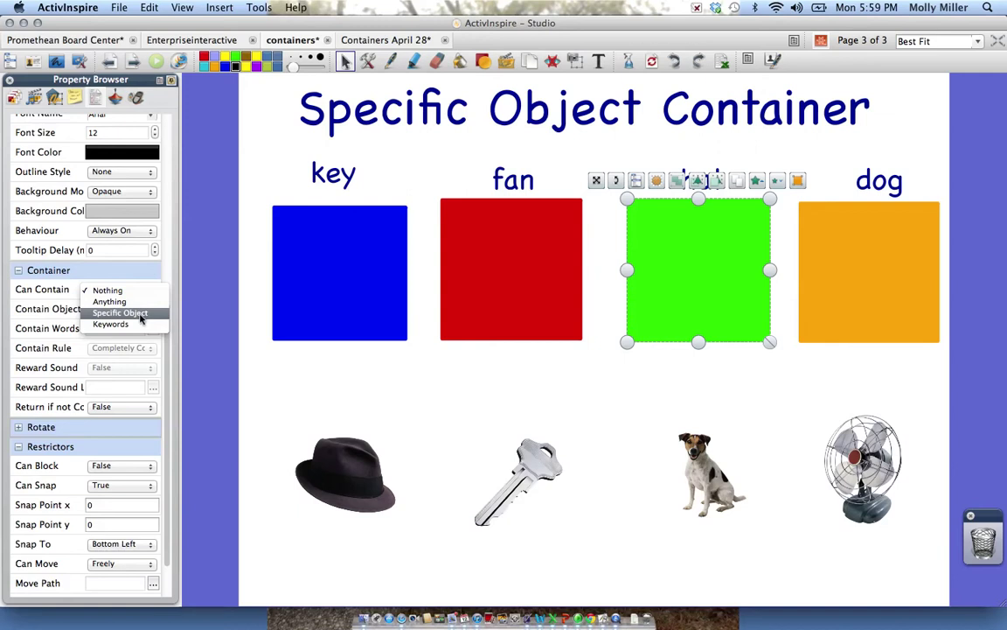
left_click(139, 316)
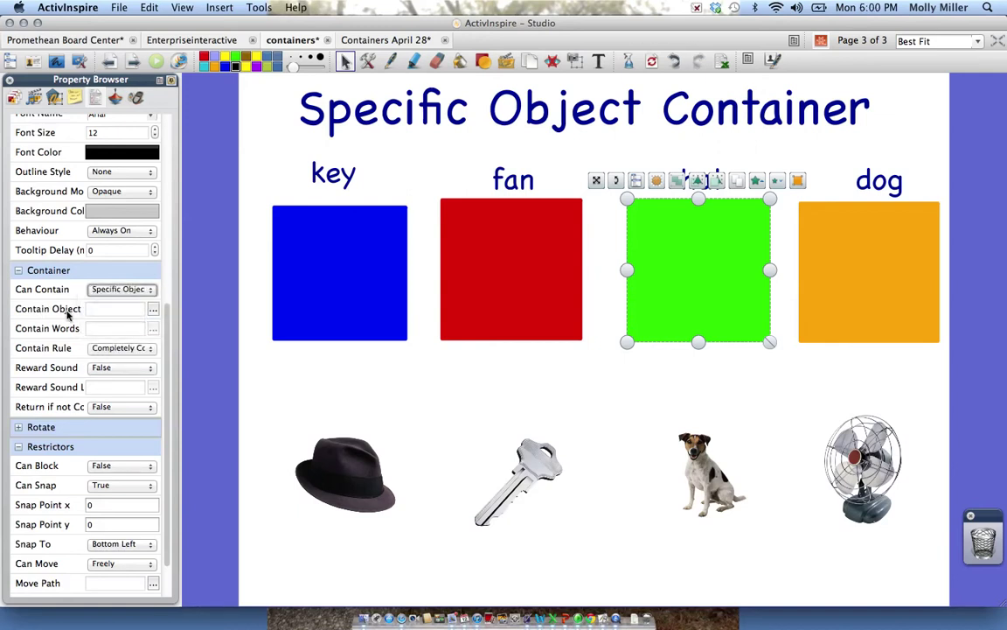
left_click(153, 309)
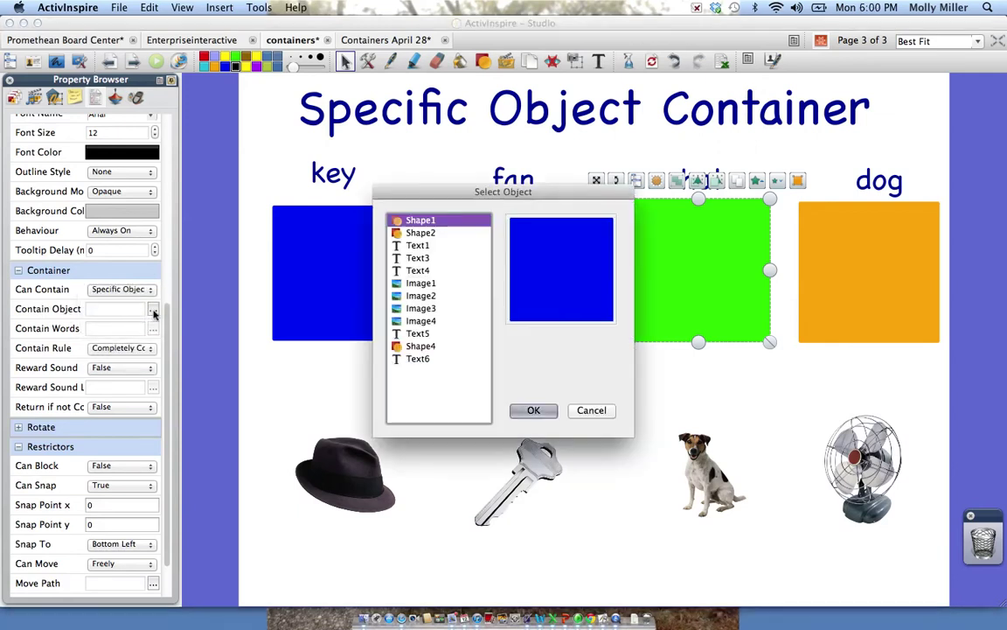
left_click(422, 283)
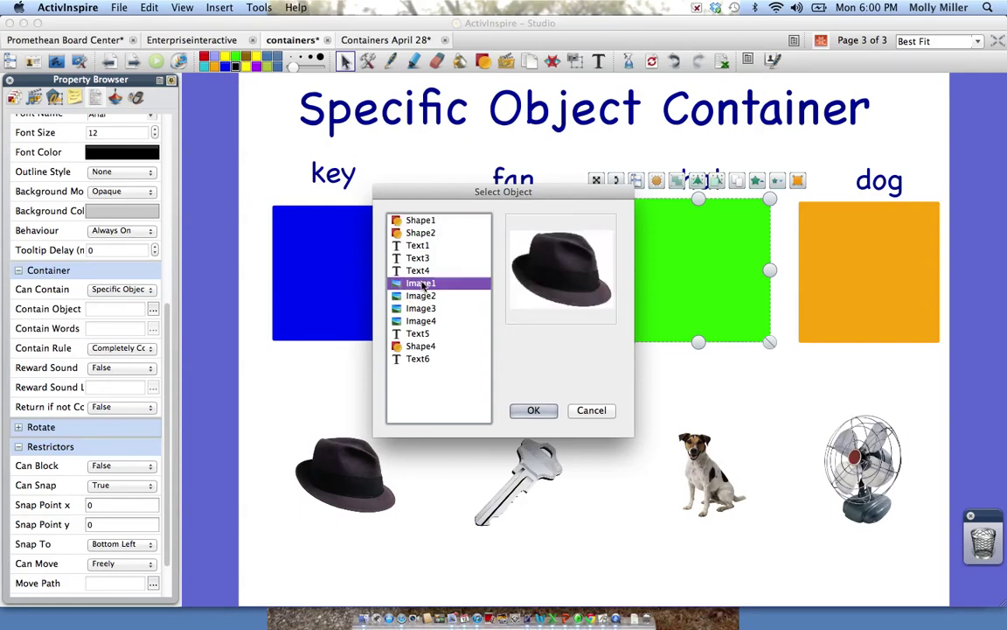
left_click(533, 410)
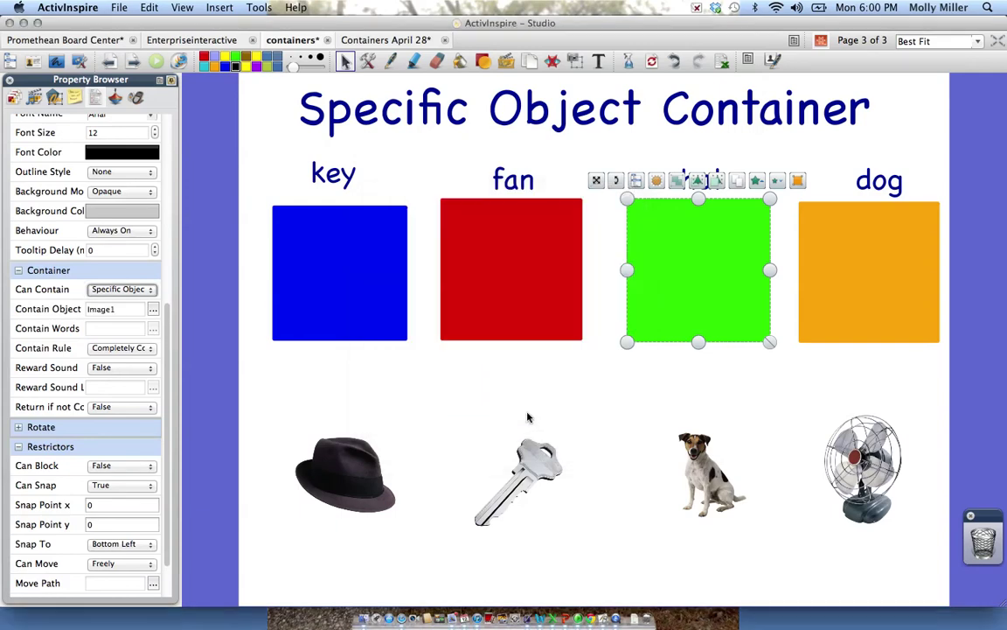
- Set the orange square to contain only the specific object Image4, the dog
left_click(853, 275)
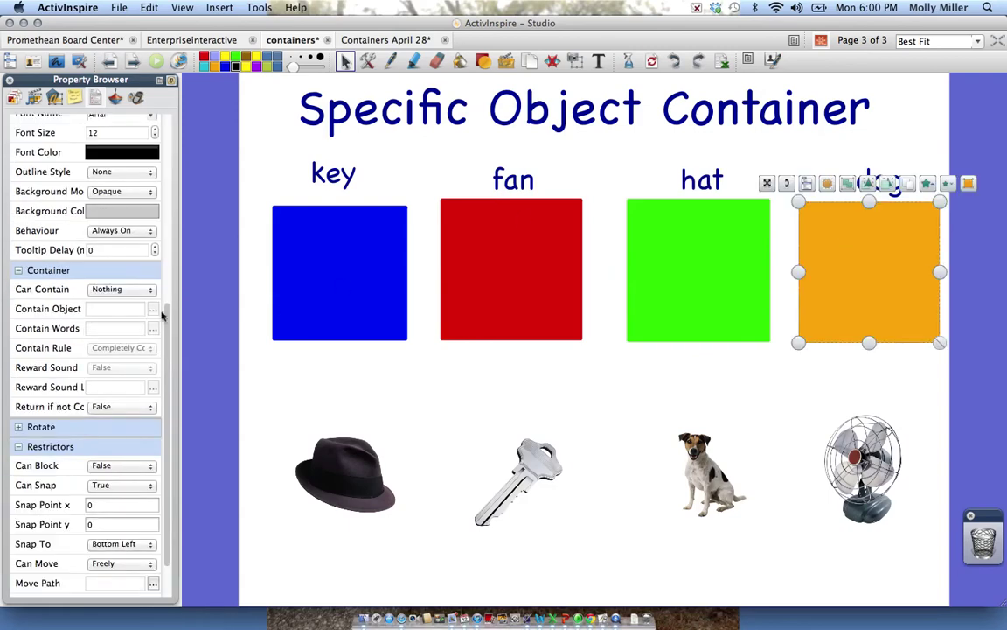
left_click(148, 291)
left_click(146, 313)
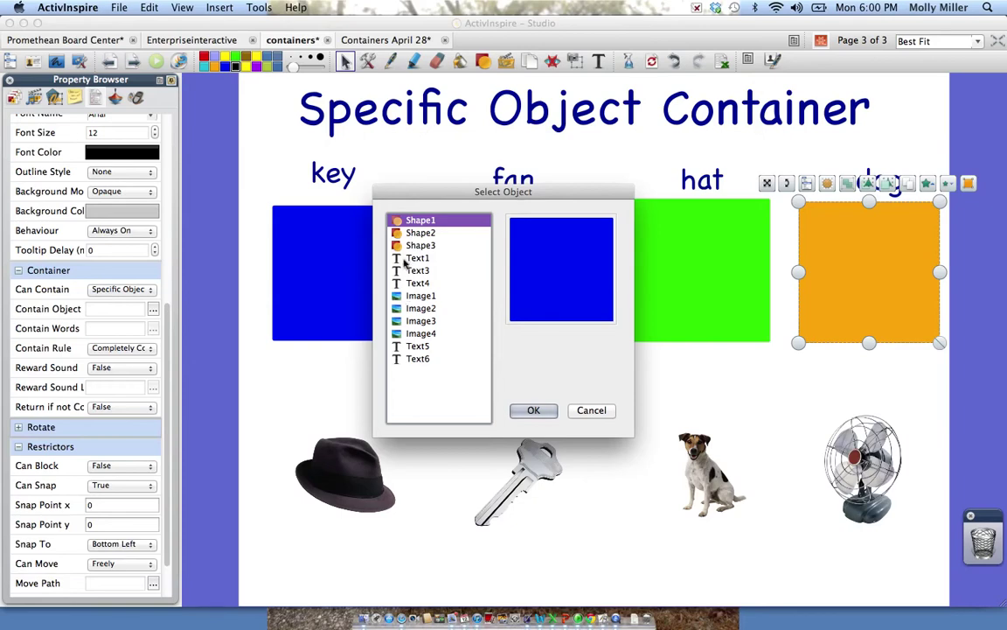
left_click(420, 333)
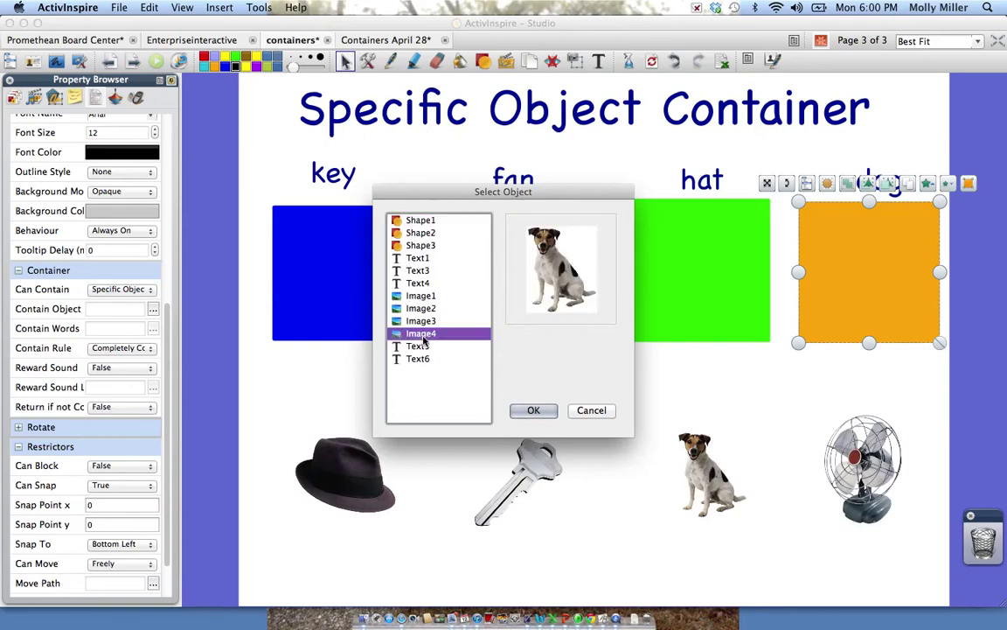
left_click(529, 410)
left_click(544, 414)
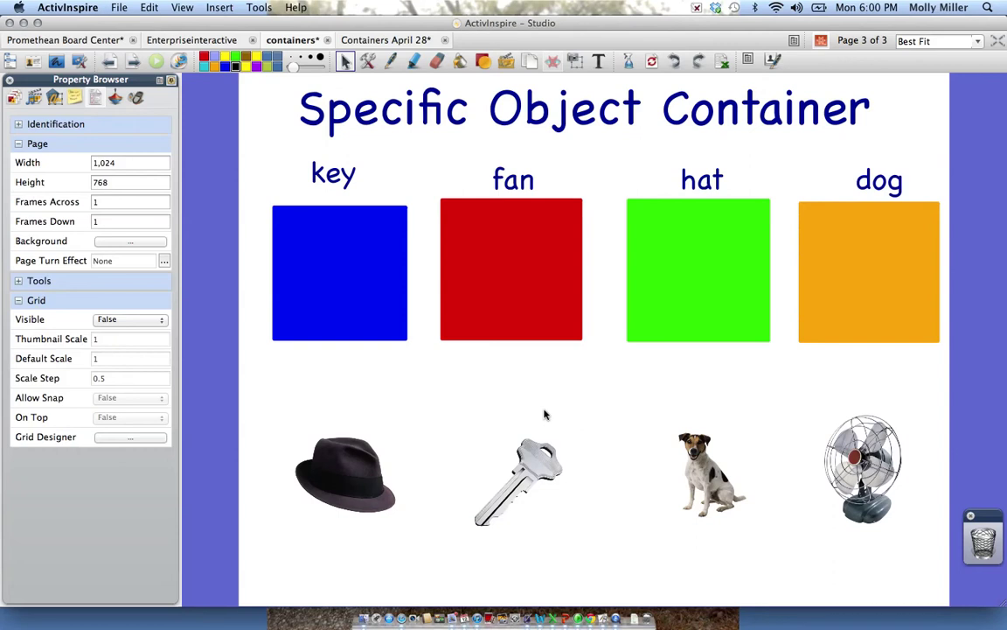
- Save containers.flipchart with the four container settings
key("super+s")
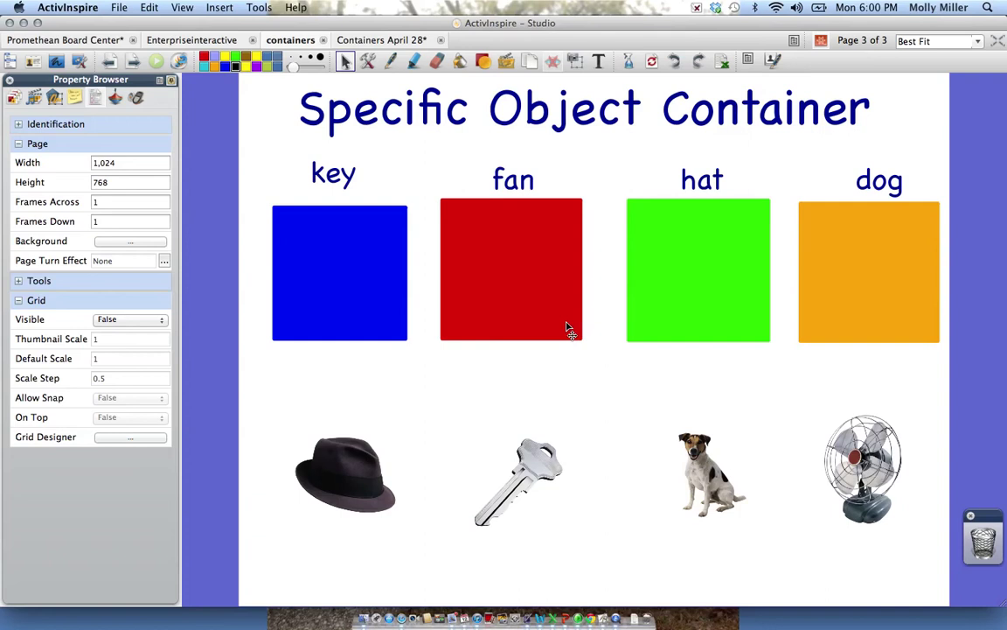
- Set Return if not Contained to True for the hat and key pictures
left_click(354, 476)
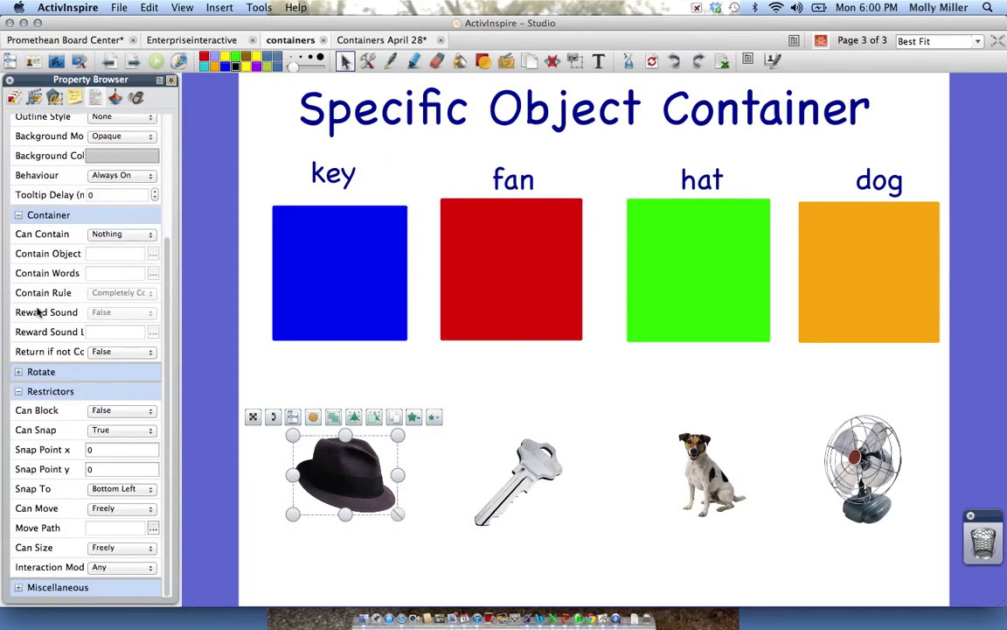
left_click(150, 351)
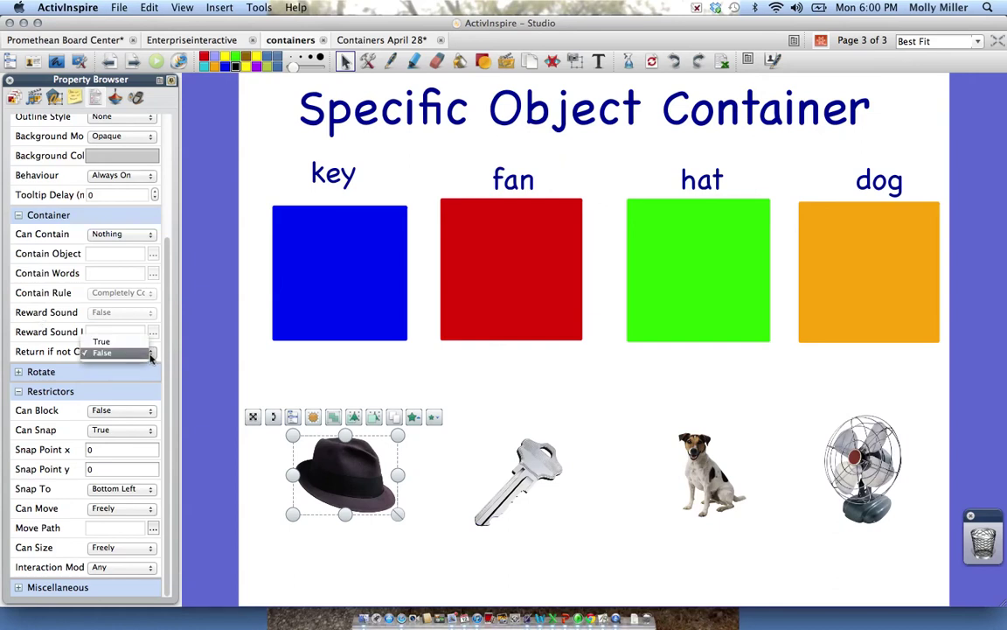
left_click(145, 342)
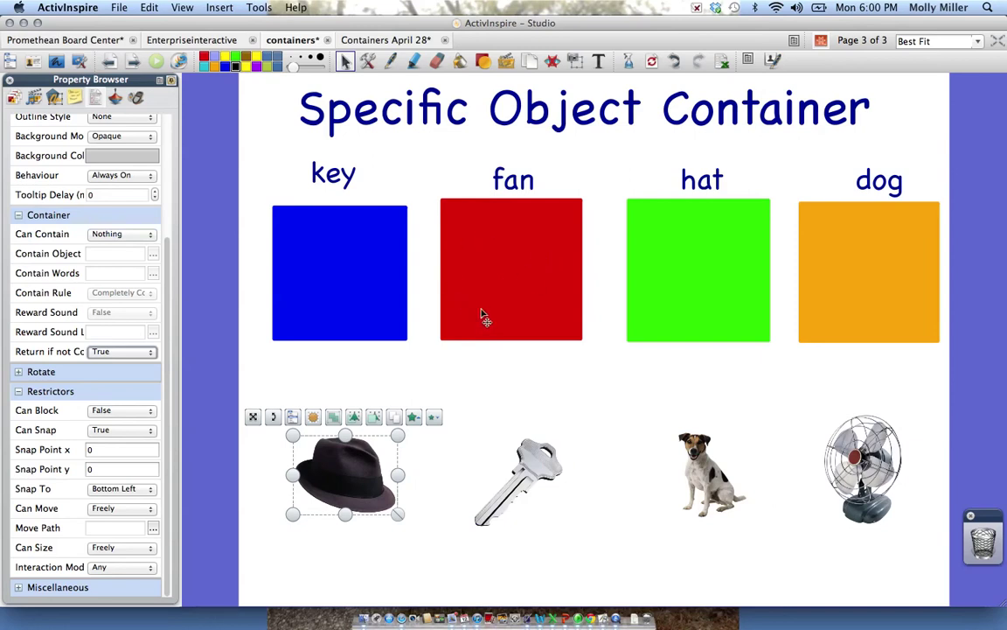
left_click(552, 472)
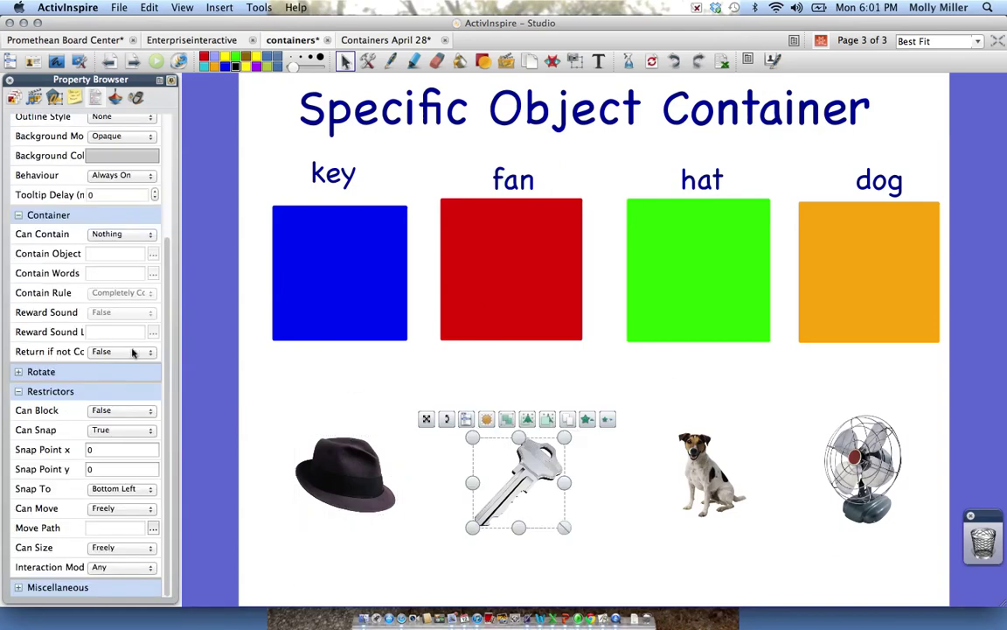
left_click(138, 351)
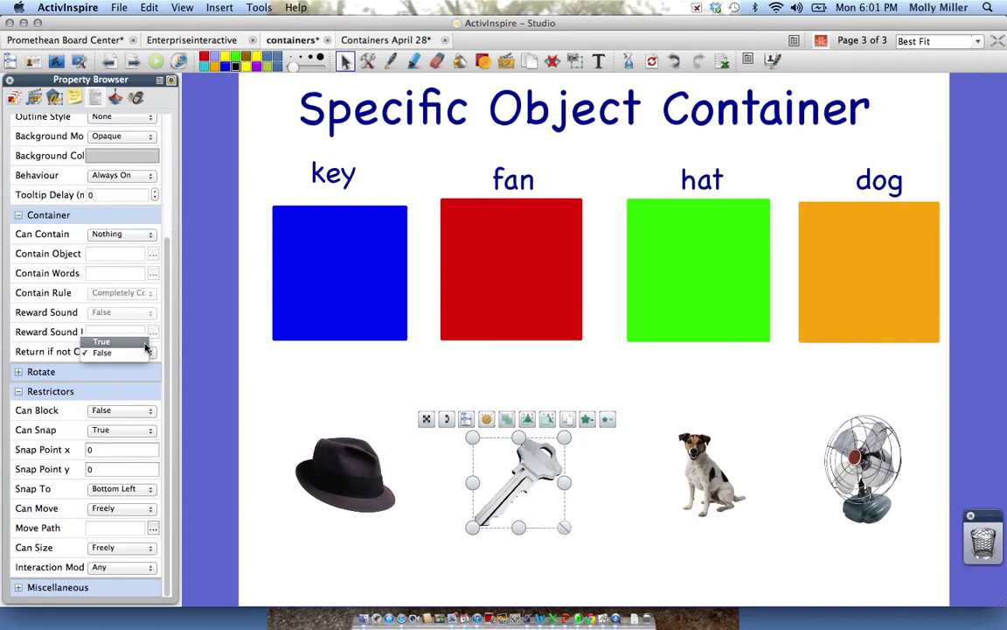
left_click(123, 337)
left_click(624, 438)
- Set Return if not Contained to True for the dog and fan pictures
left_click(710, 486)
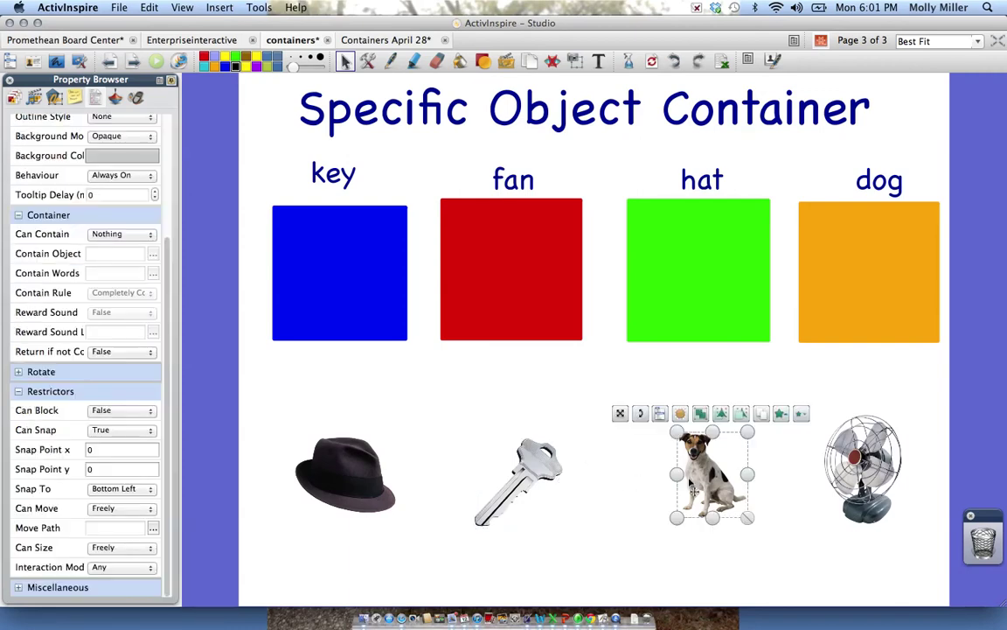
left_click(150, 352)
left_click(140, 341)
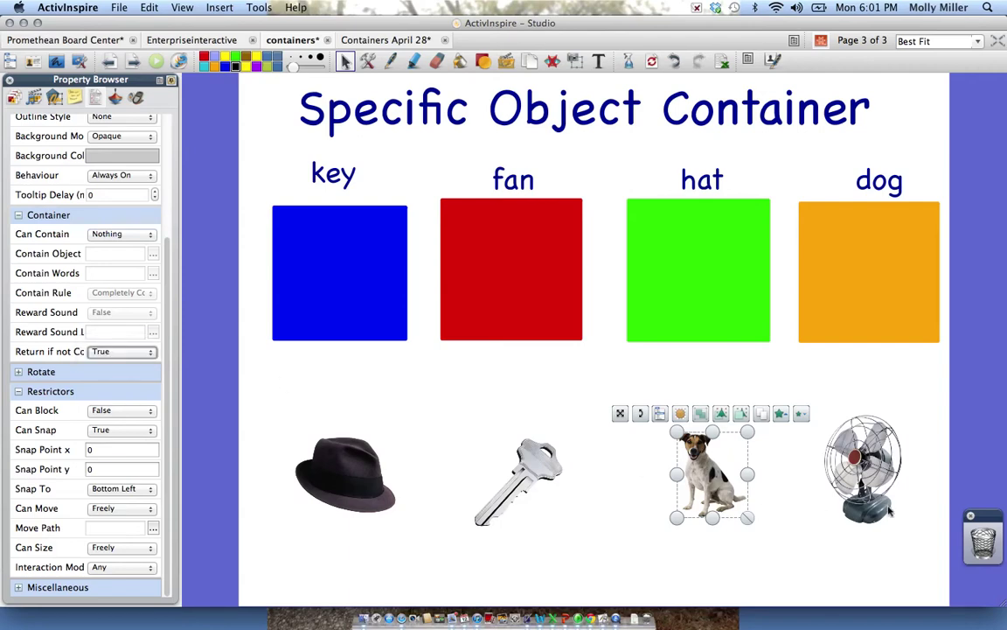
left_click(866, 472)
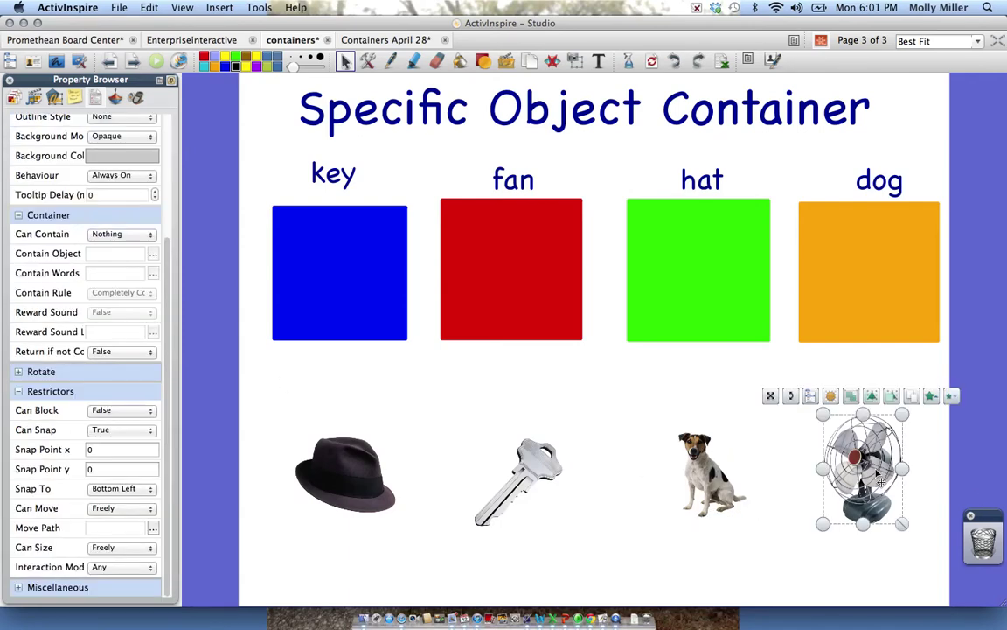
left_click(151, 351)
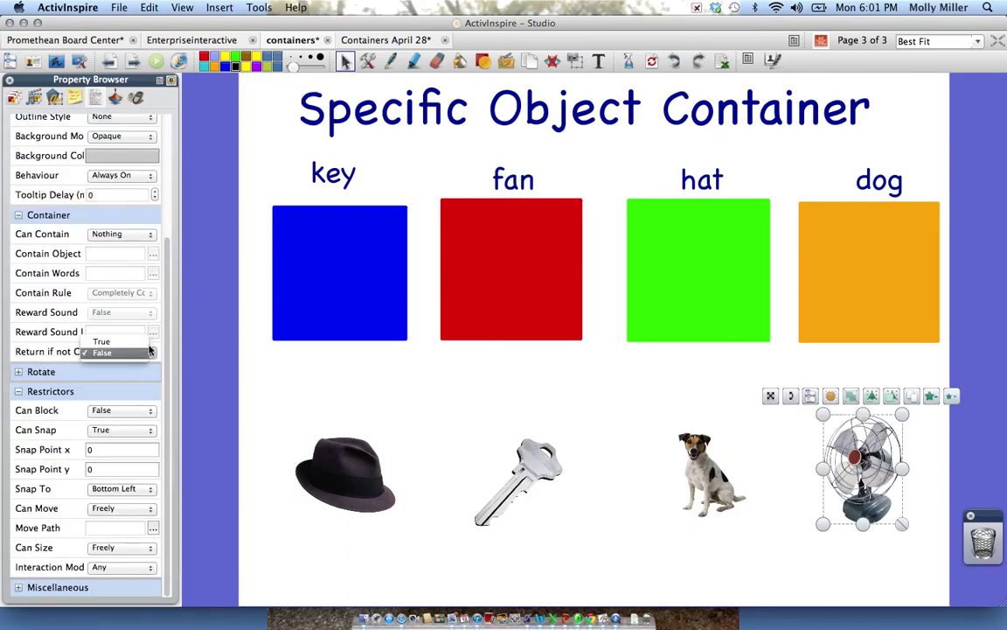
left_click(143, 341)
left_click(347, 395)
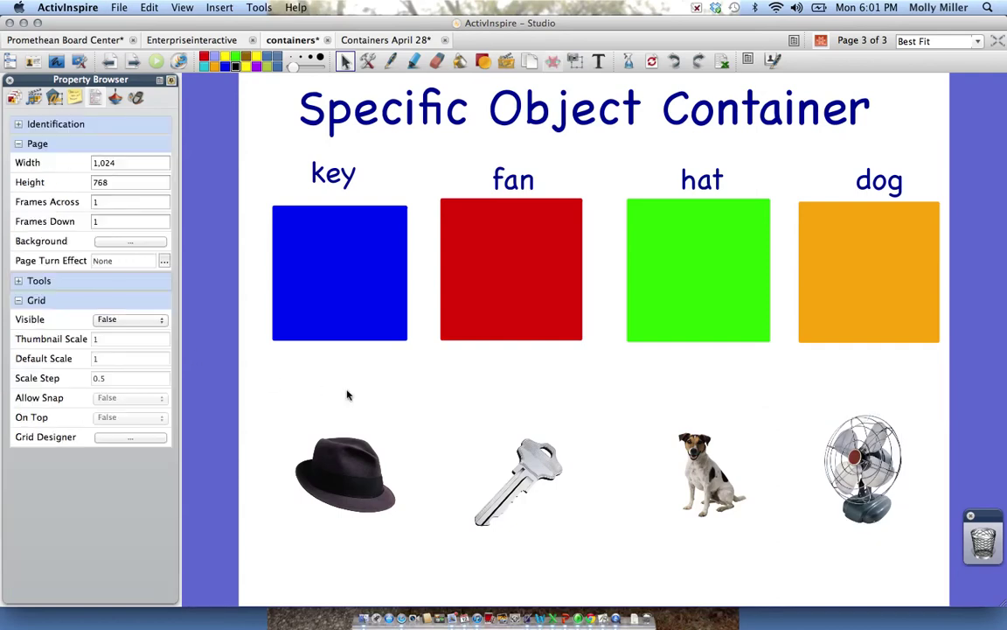
left_click(844, 421)
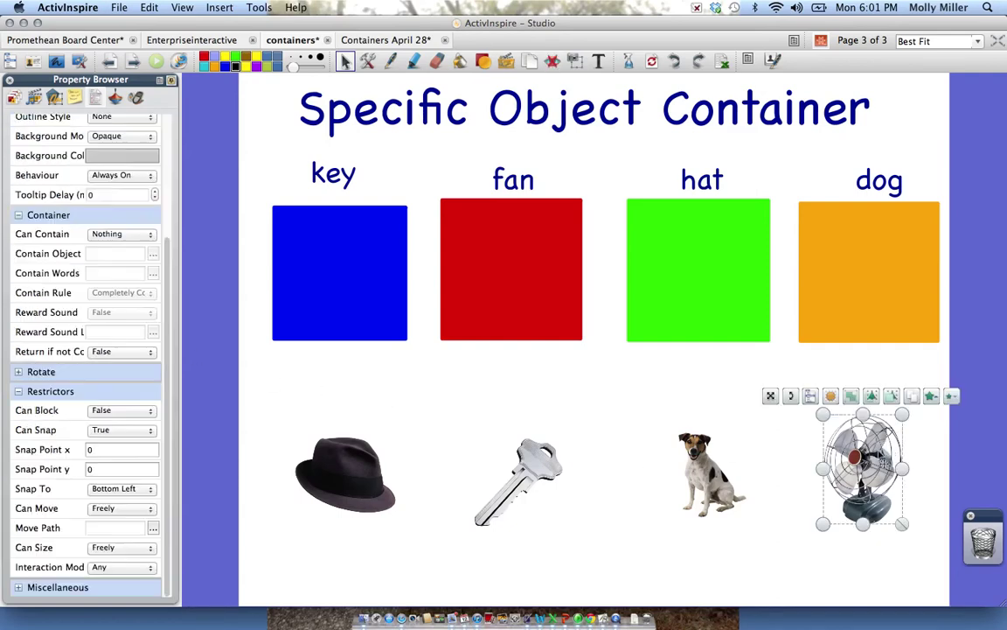
left_click(151, 352)
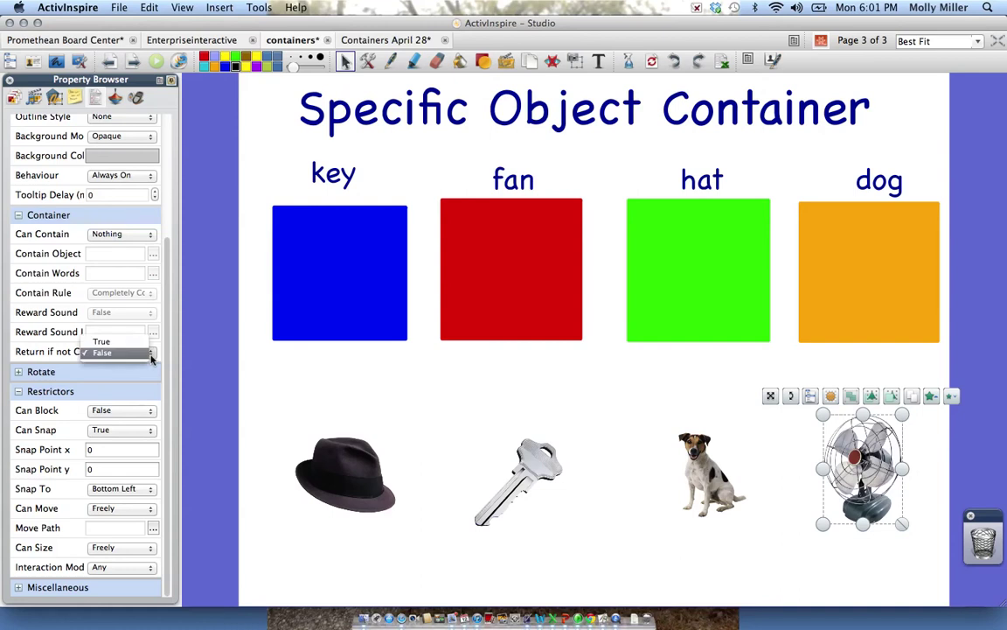
left_click(140, 342)
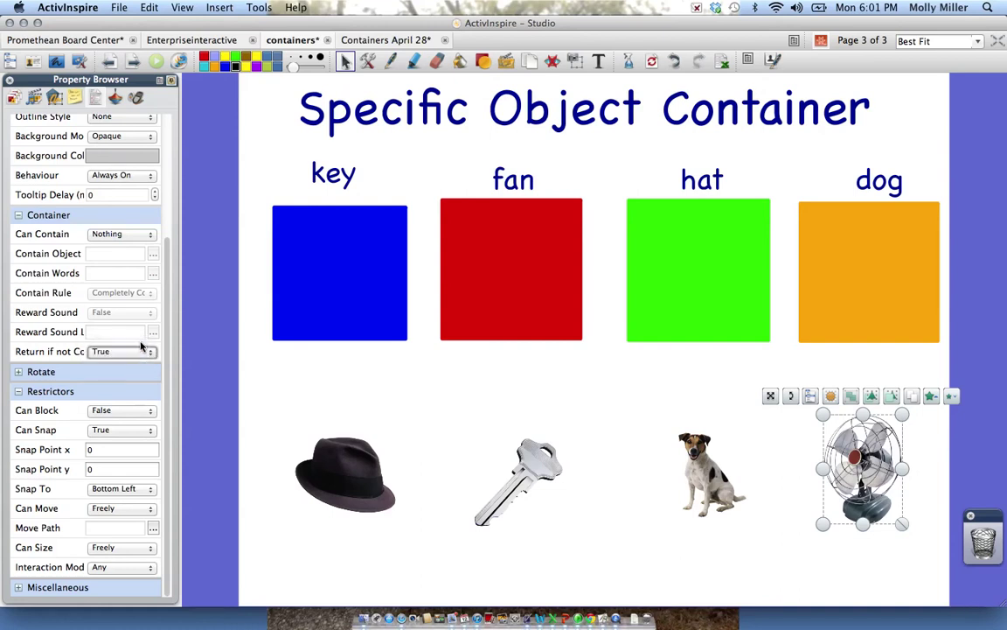
left_click(310, 411)
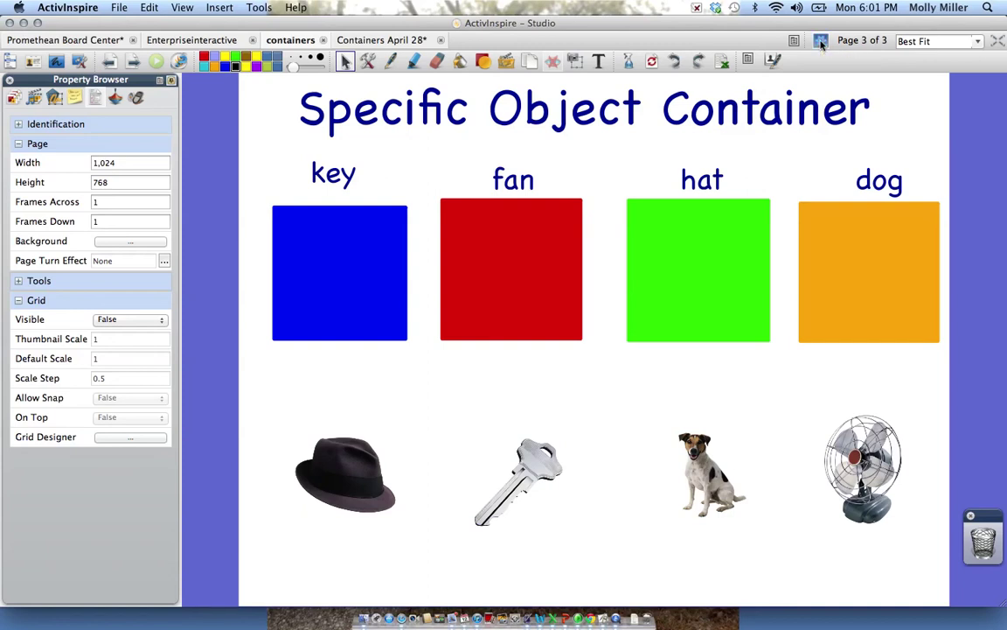
- Save containers.flipchart again with the pictures' return settings
key("super+s")
left_click_drag(363, 484, 528, 272)
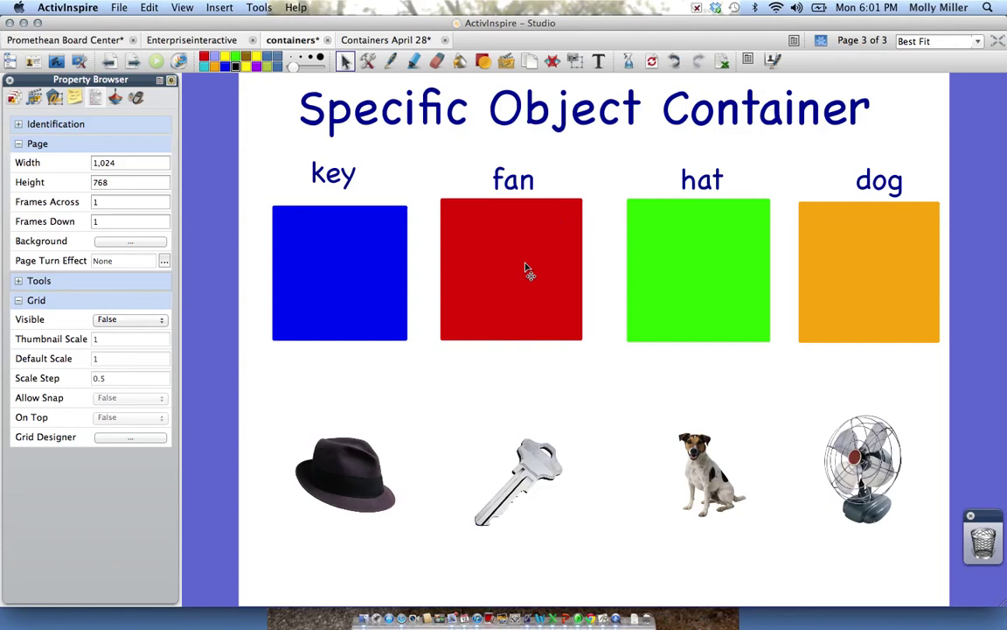
left_click_drag(350, 472, 348, 282)
left_click_drag(326, 423, 882, 263)
left_click_drag(363, 476, 713, 263)
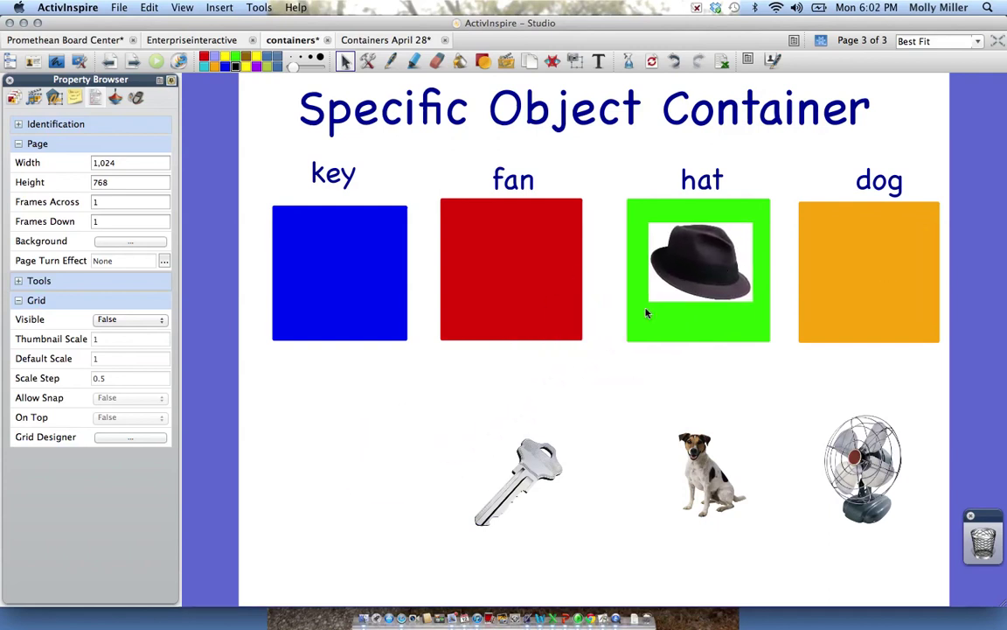
left_click_drag(561, 469, 890, 262)
left_click_drag(529, 448, 528, 232)
left_click_drag(532, 499, 358, 274)
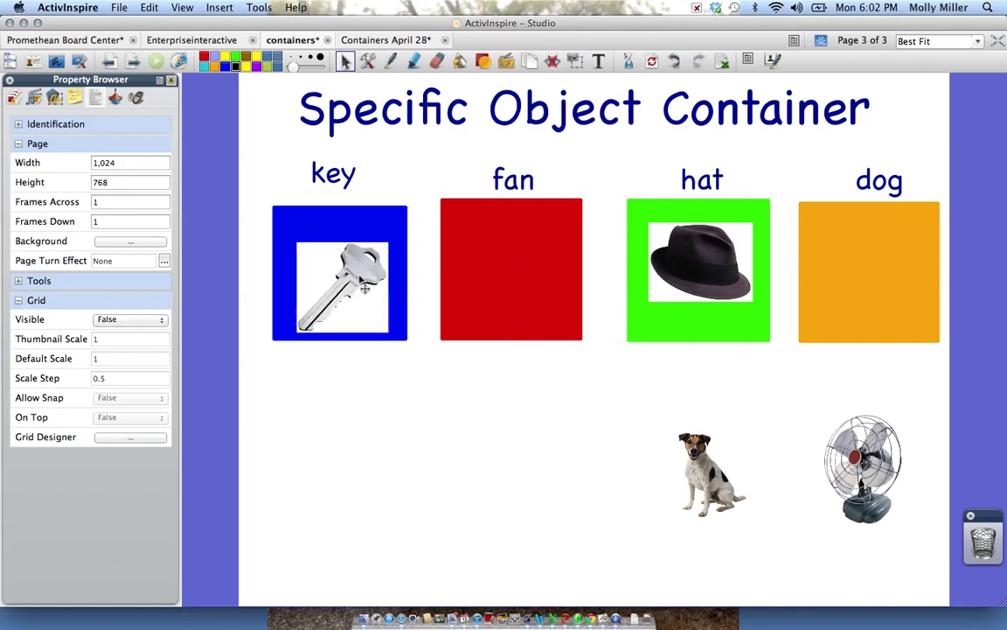
left_click_drag(646, 421, 522, 269)
left_click_drag(645, 427, 842, 296)
left_click_drag(859, 459, 505, 325)
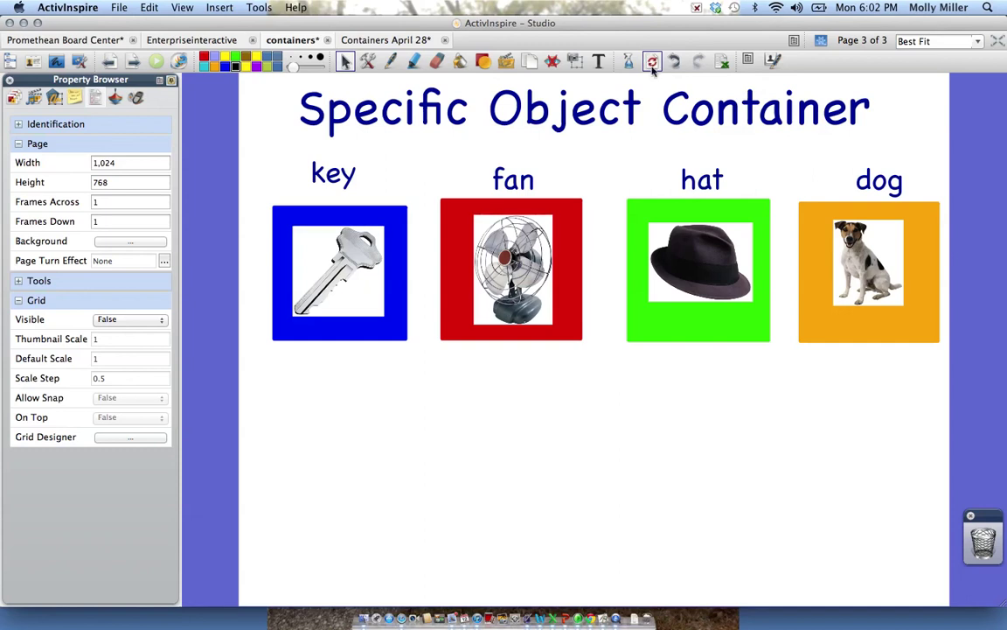
left_click(651, 62)
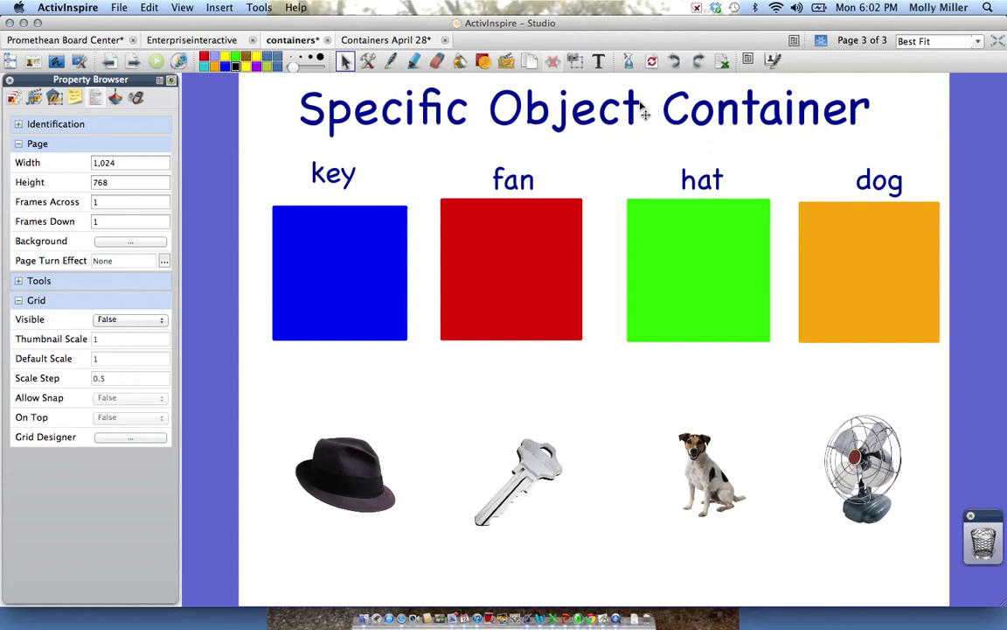